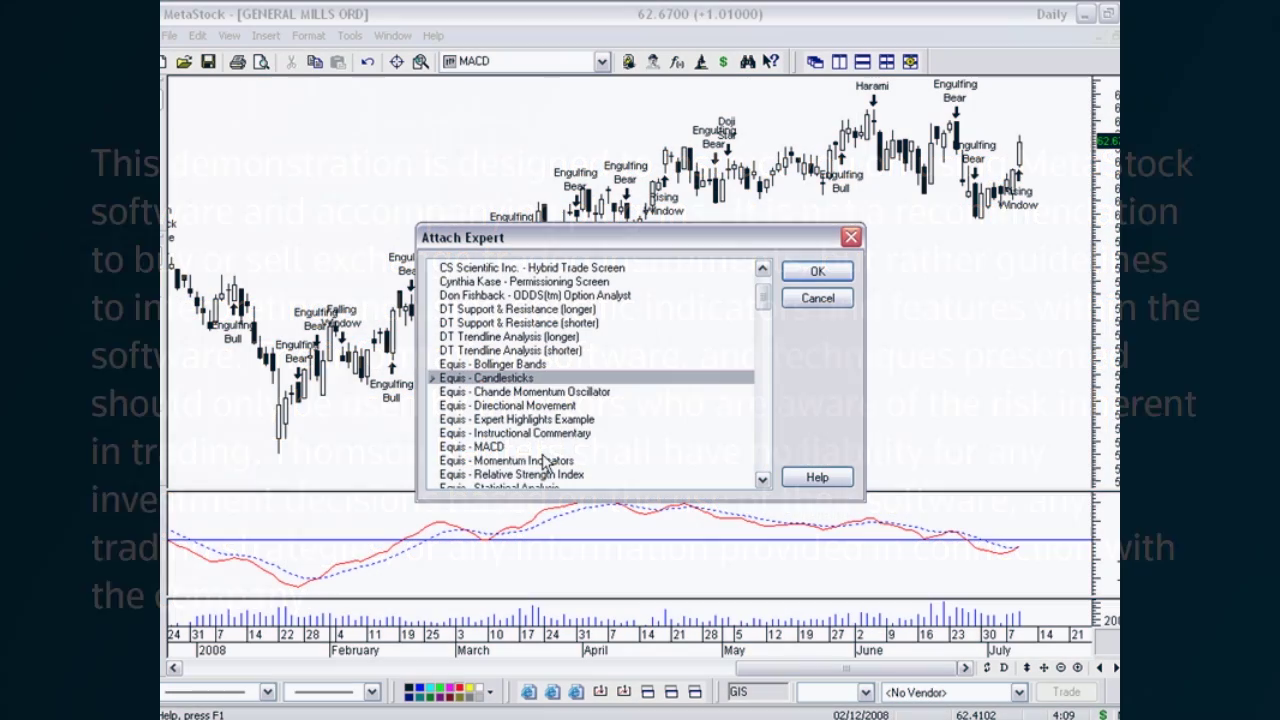
Attach the Equis - MACD expert to the General Mills chart and dismiss the buy signal alert.
click(517, 447)
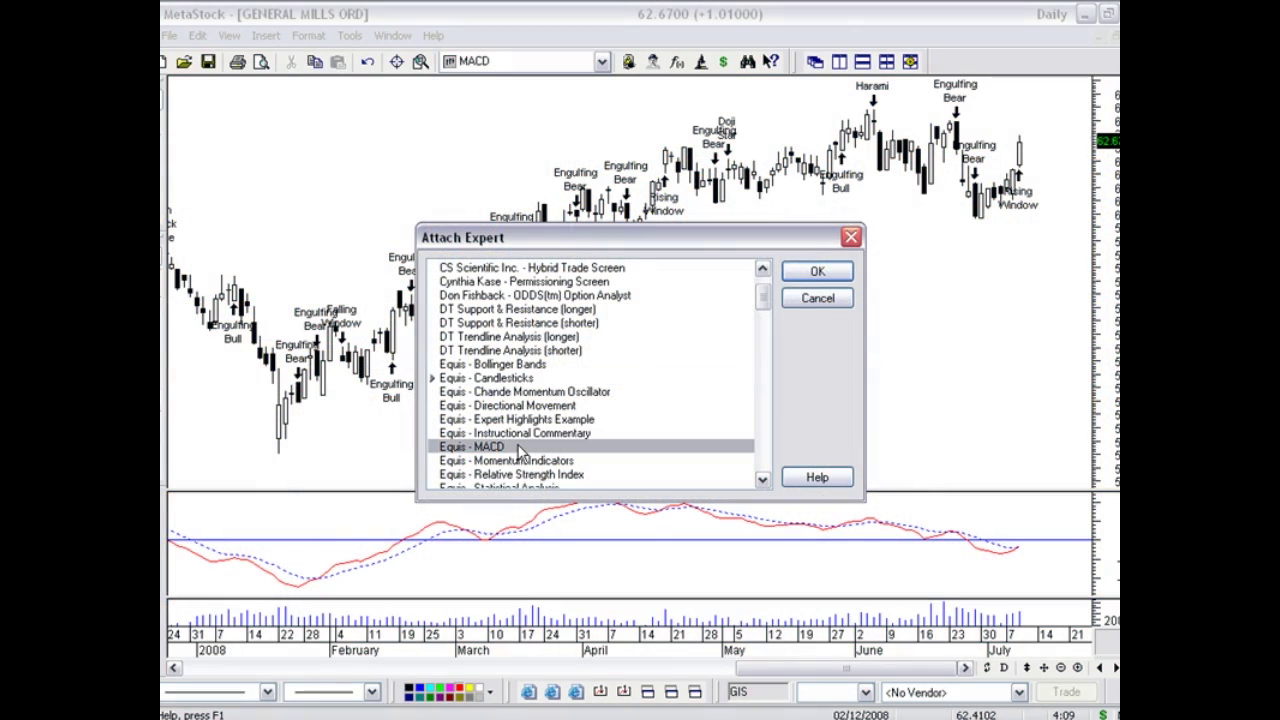
click(810, 272)
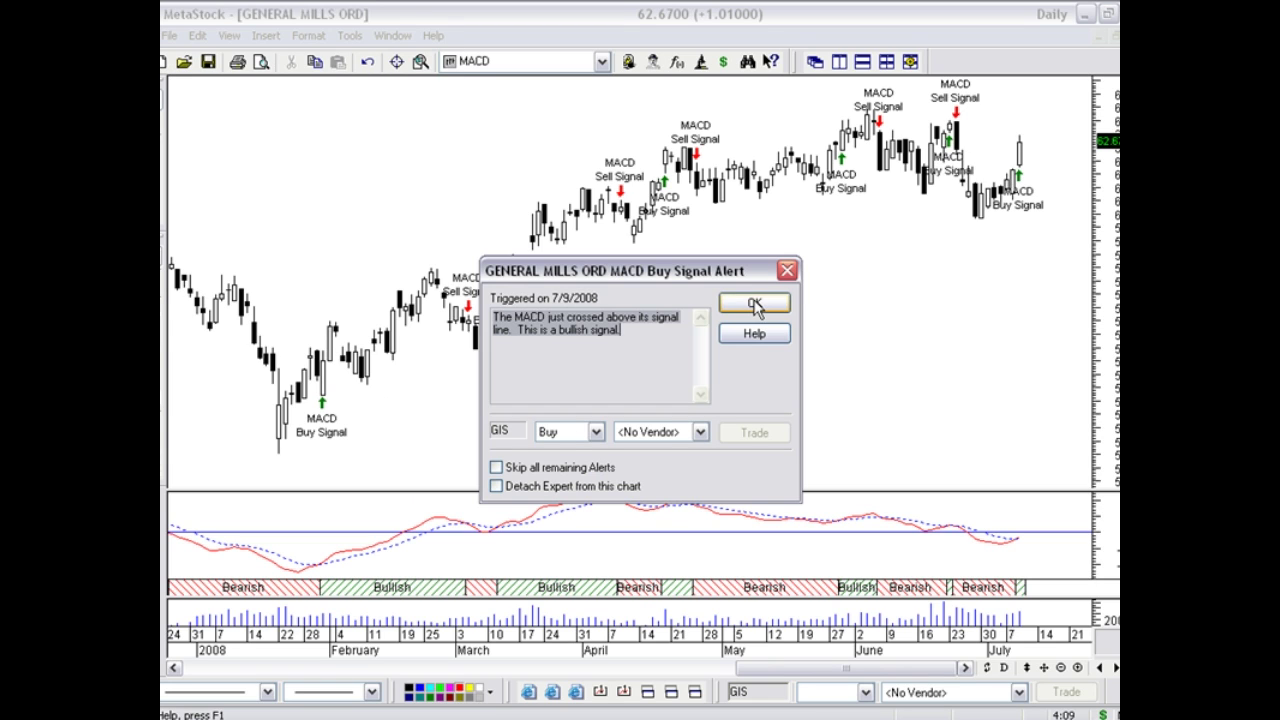
click(755, 305)
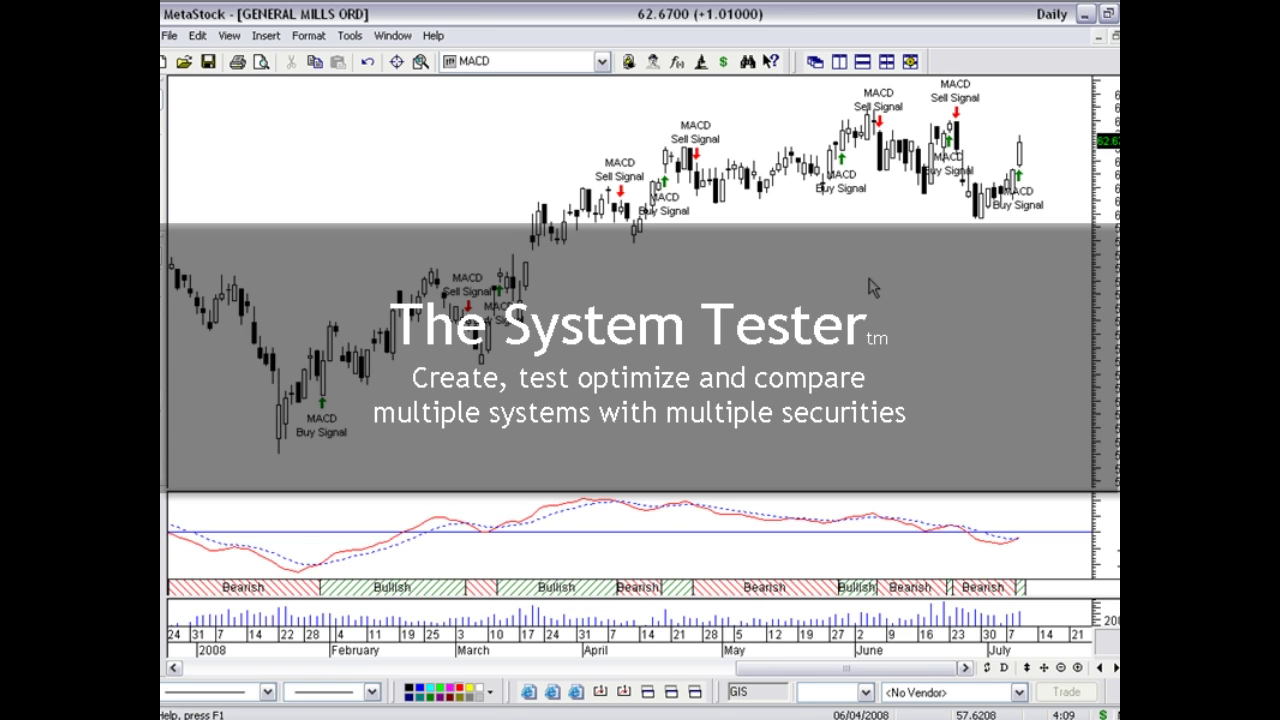
Maximize the Enhanced System Tester and start a new simulation with Equis - MACD - Expert System.
click(719, 75)
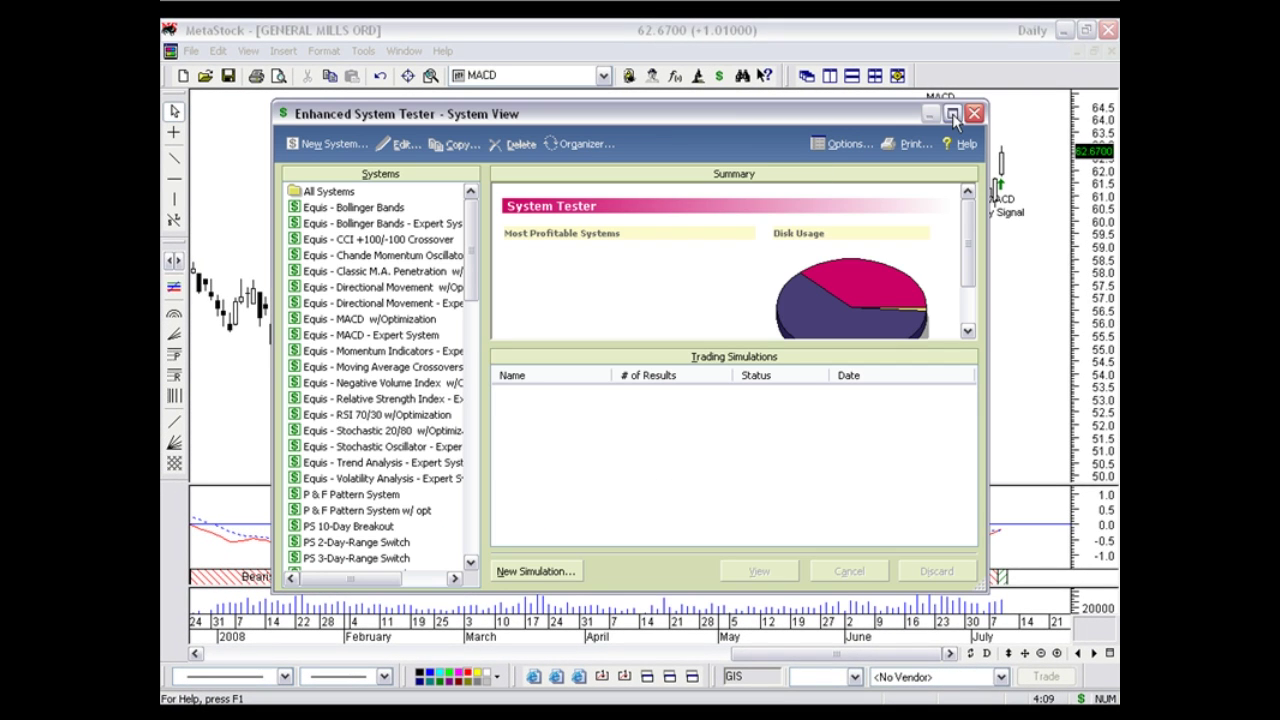
click(952, 114)
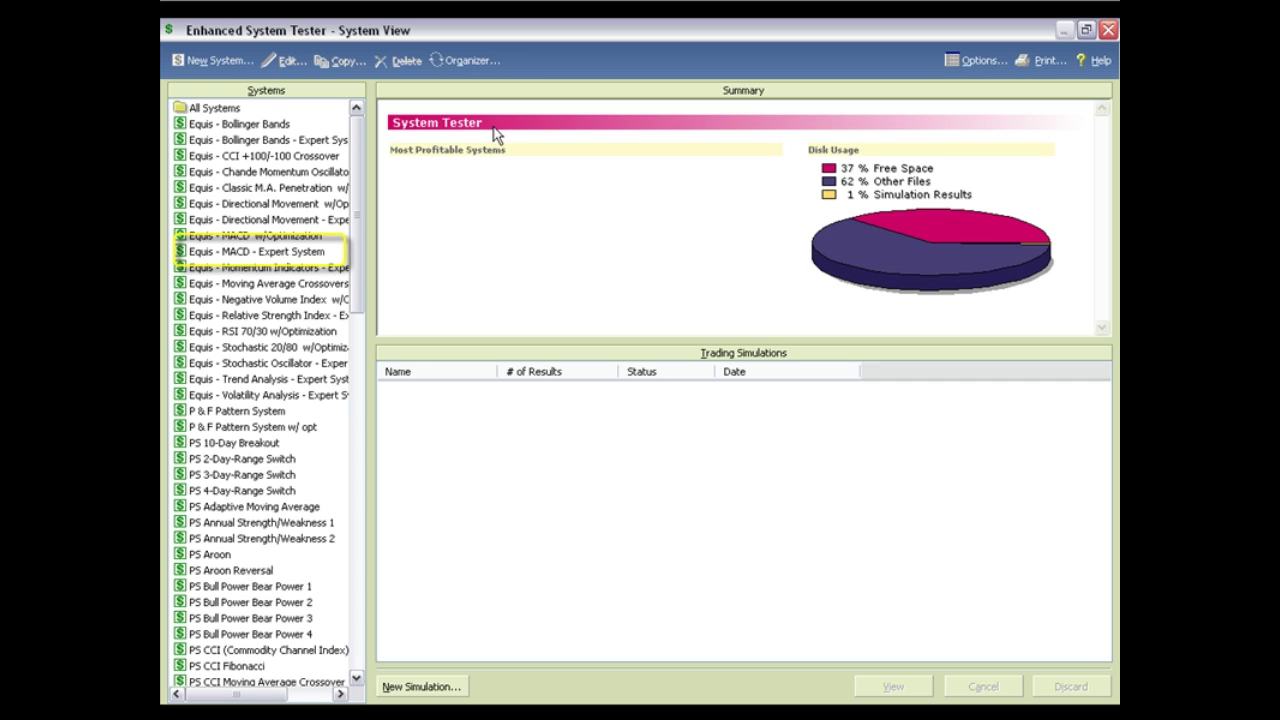
click(298, 257)
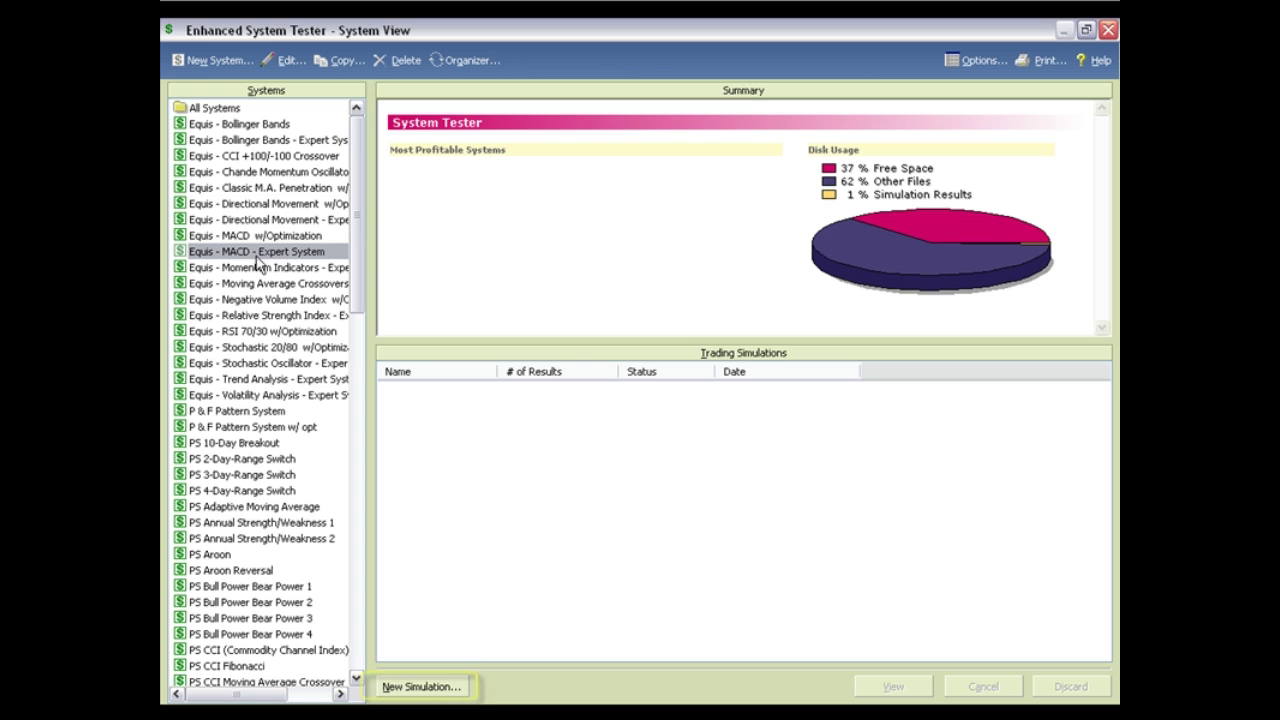
click(414, 687)
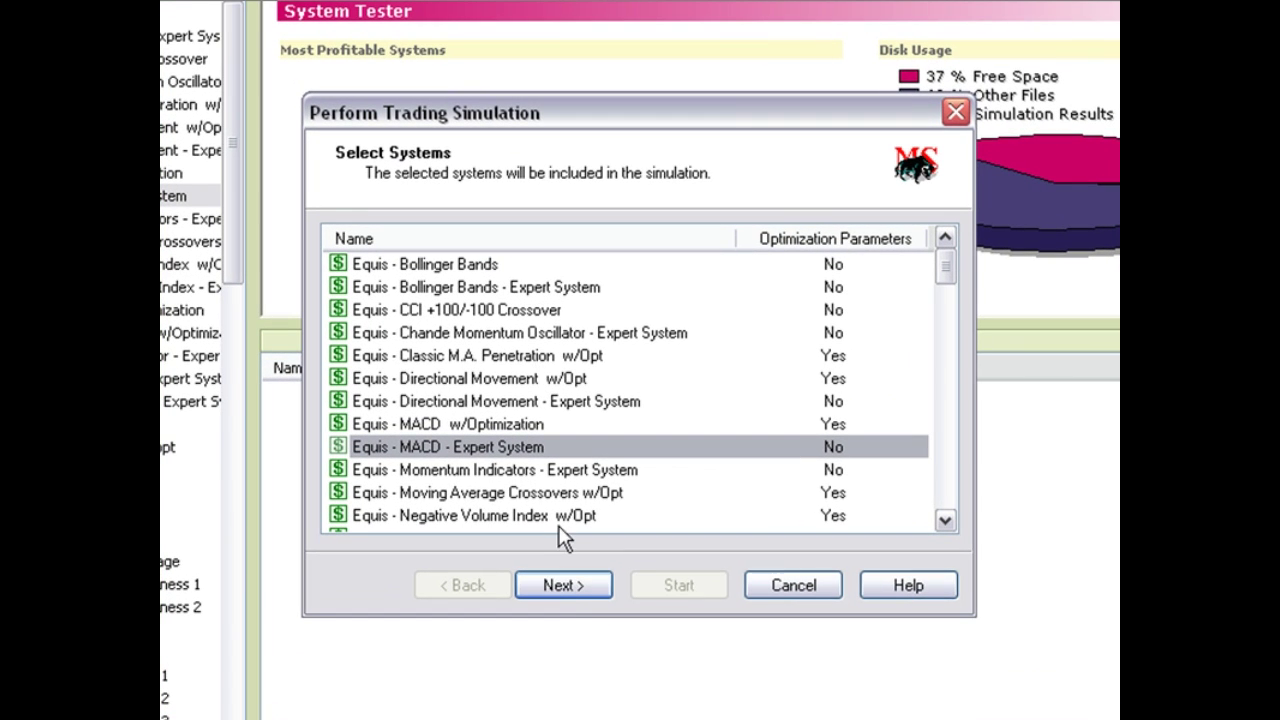
Open the favorites list 'Results of last exploration' as the securities source.
click(560, 586)
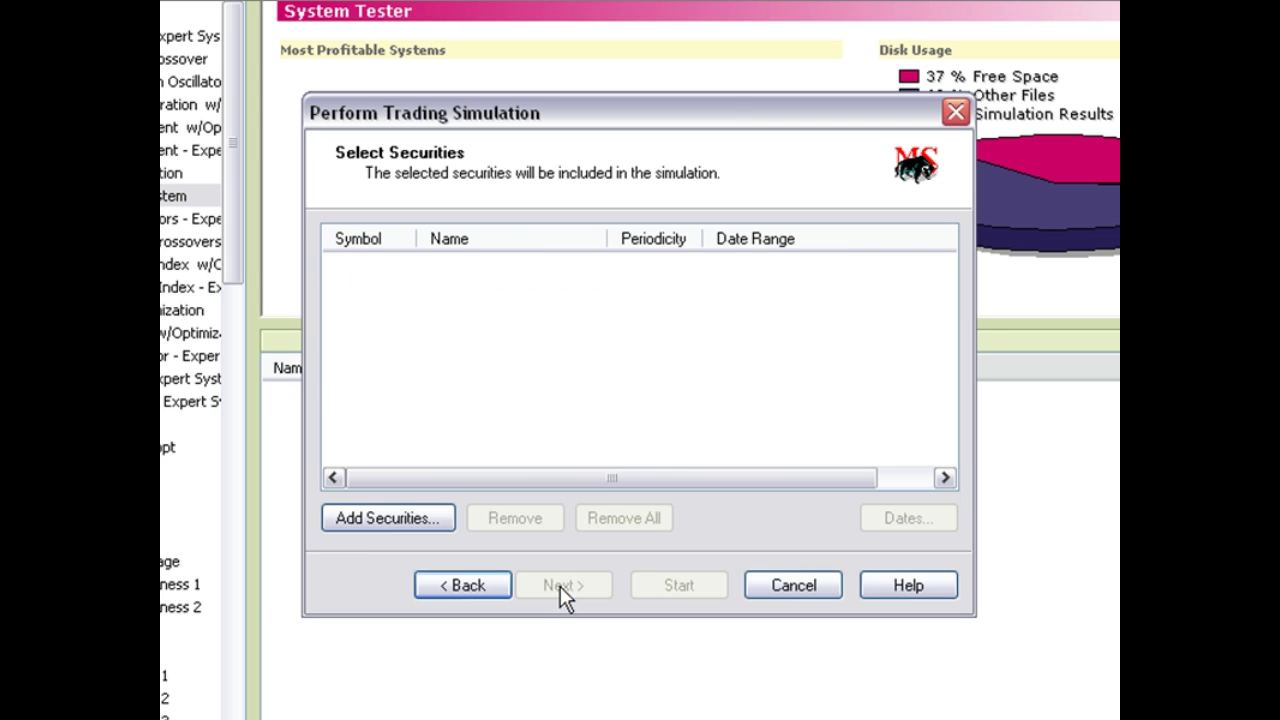
click(352, 519)
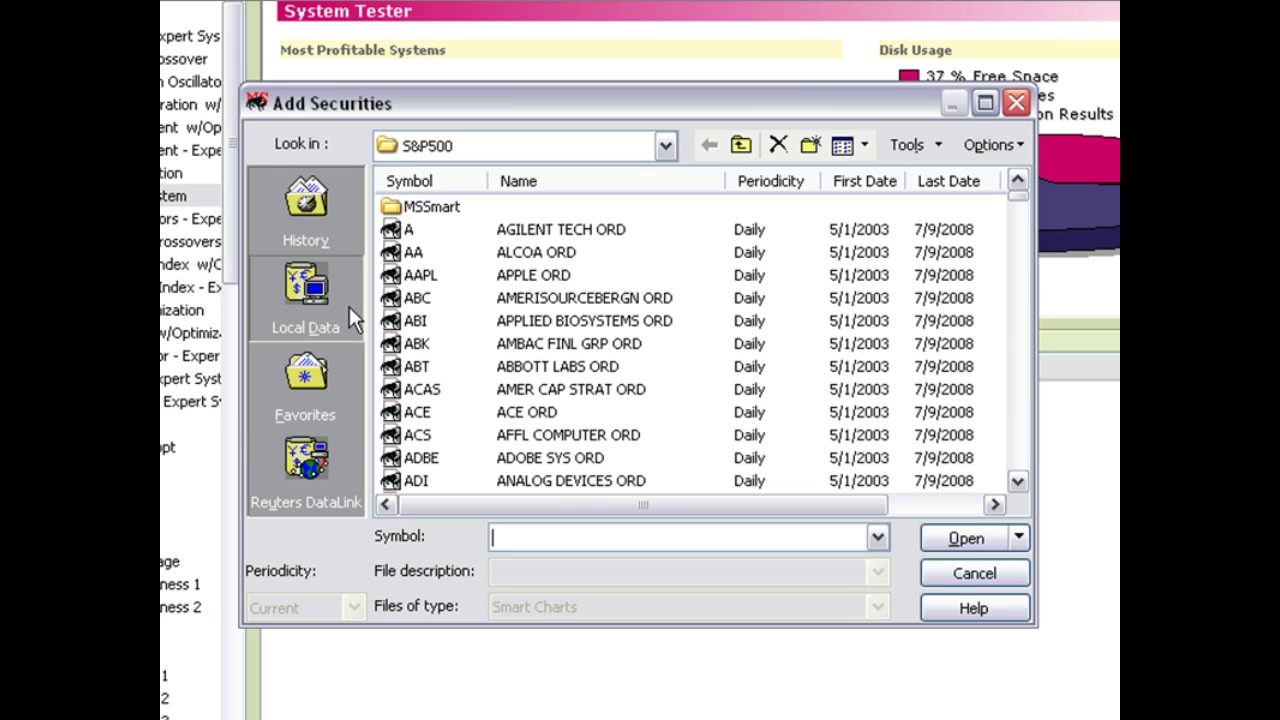
click(315, 383)
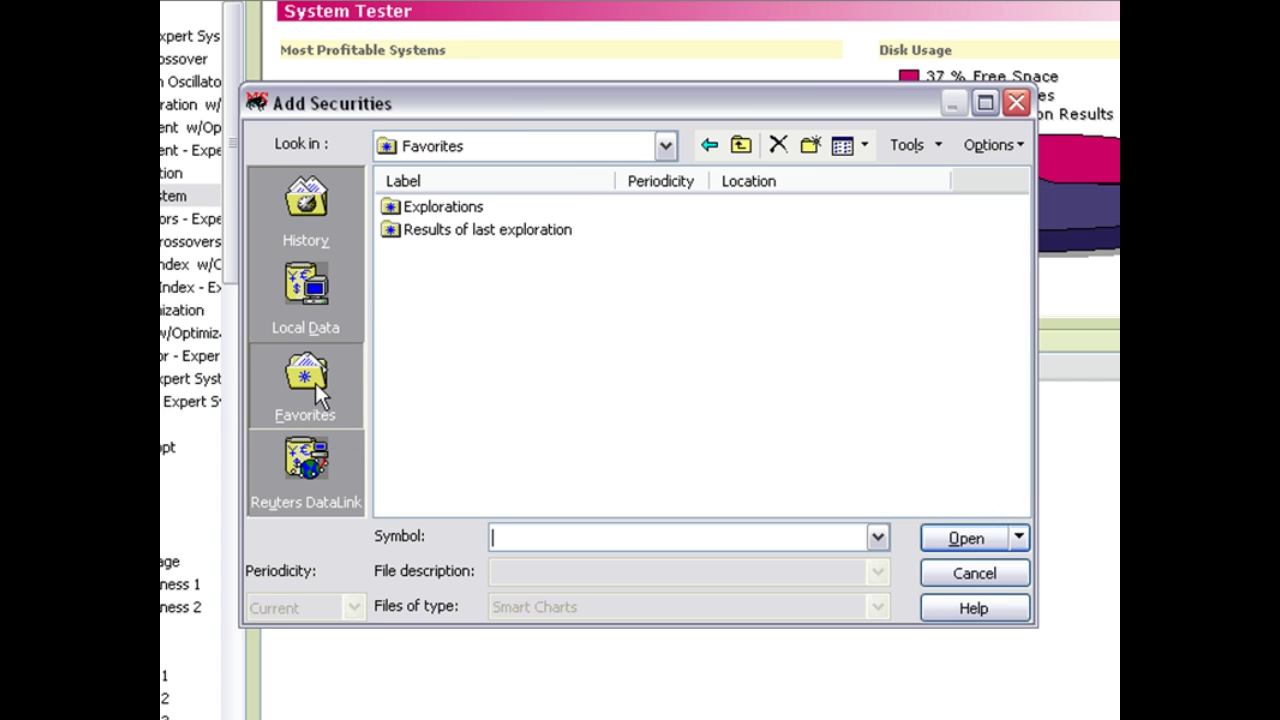
click(478, 236)
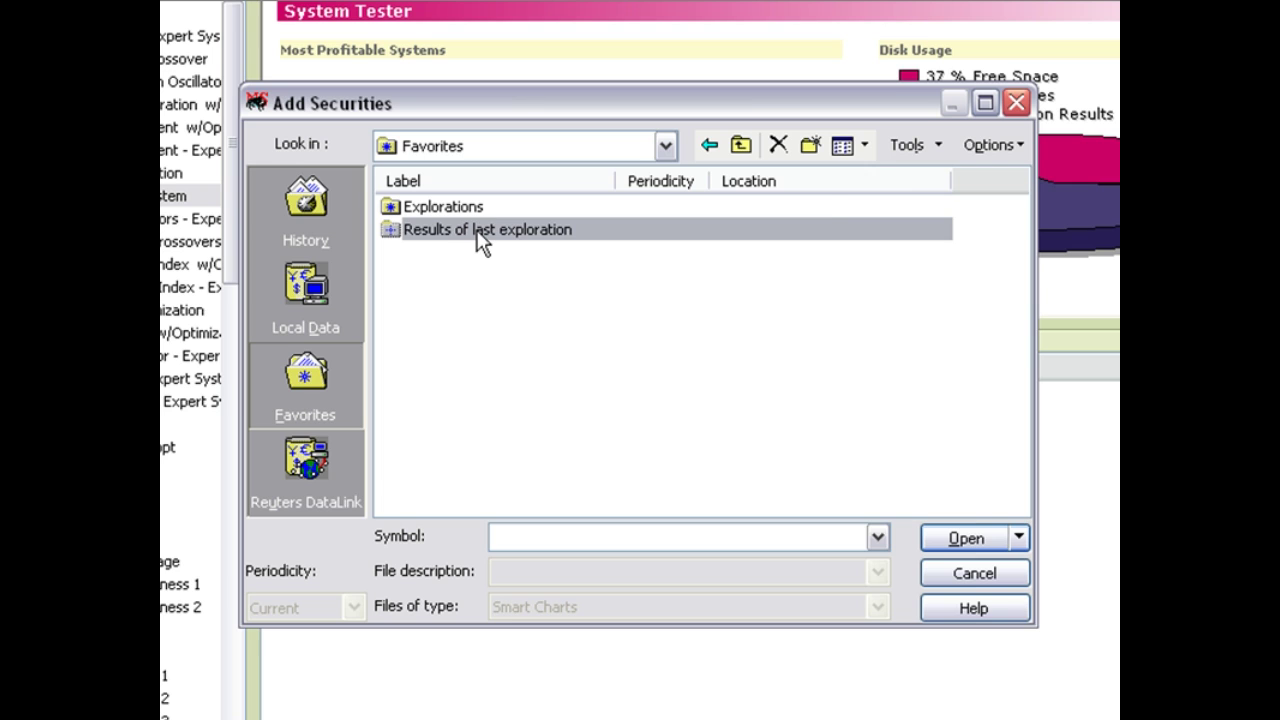
double_click(527, 232)
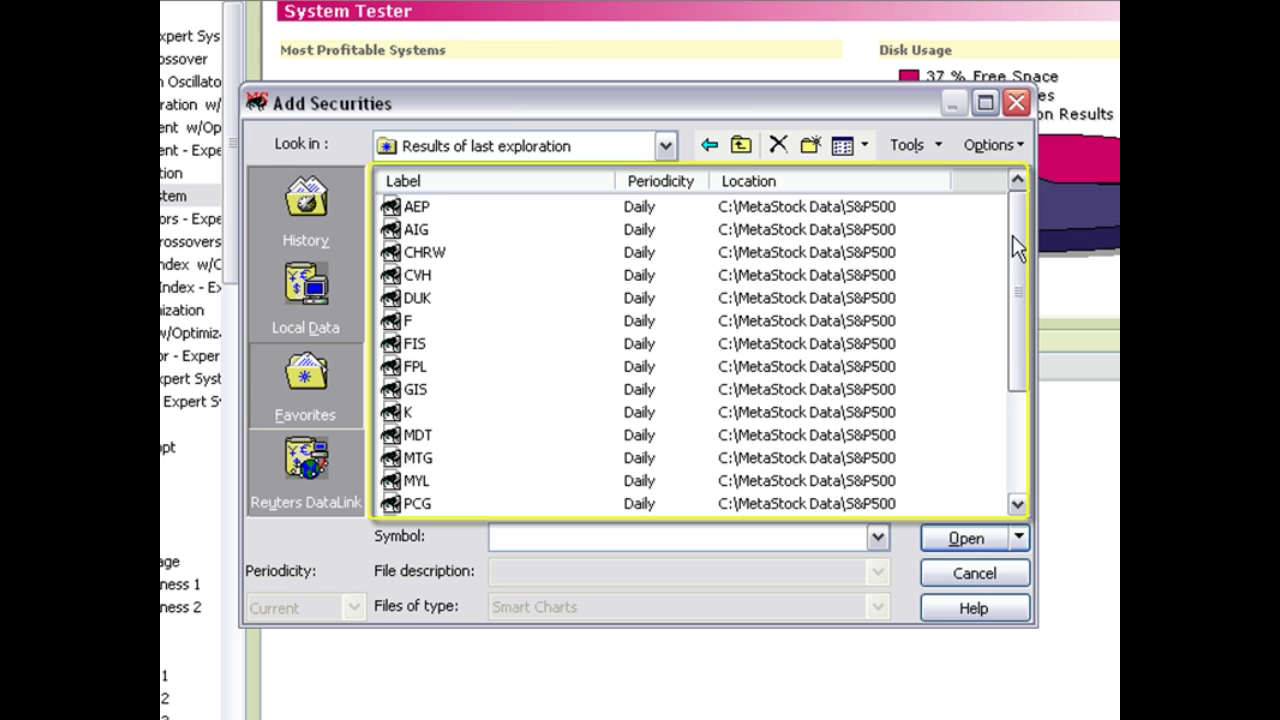
Select all exploration securities (AEP, AIG, GIS, etc.) and add them to the simulation.
drag(1012, 235, 1012, 332)
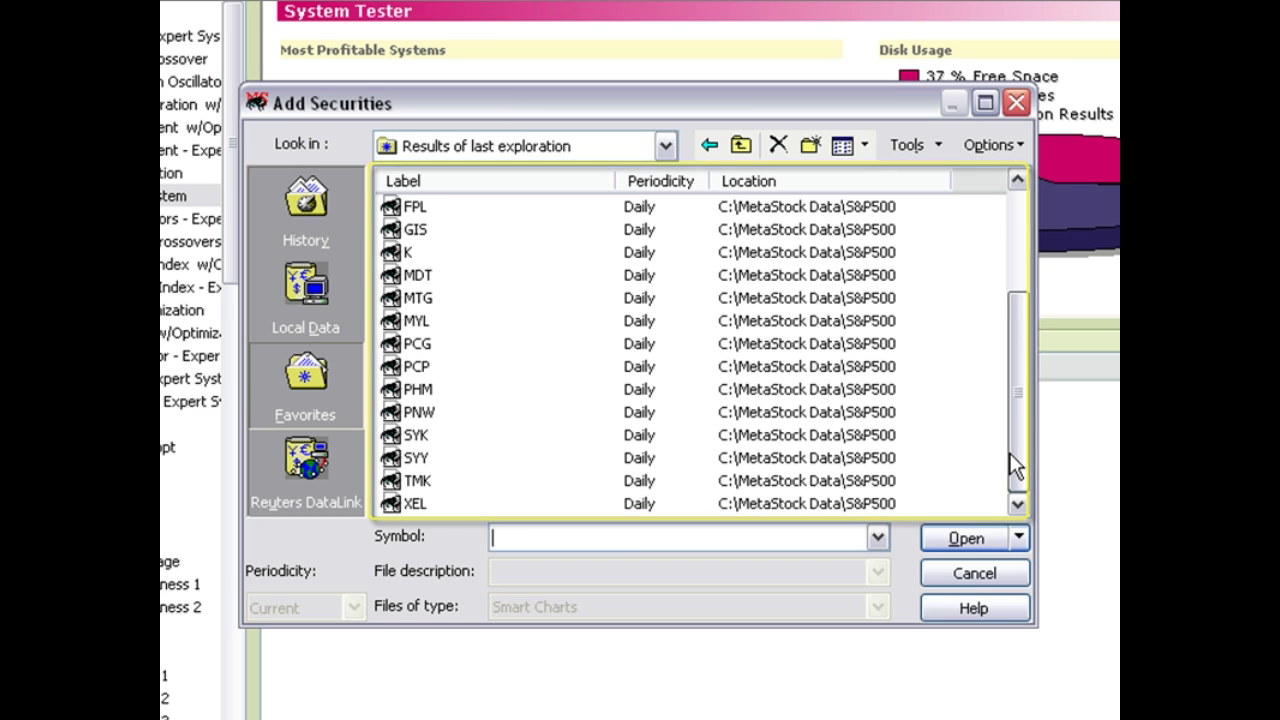
drag(1014, 429, 1011, 240)
click(907, 145)
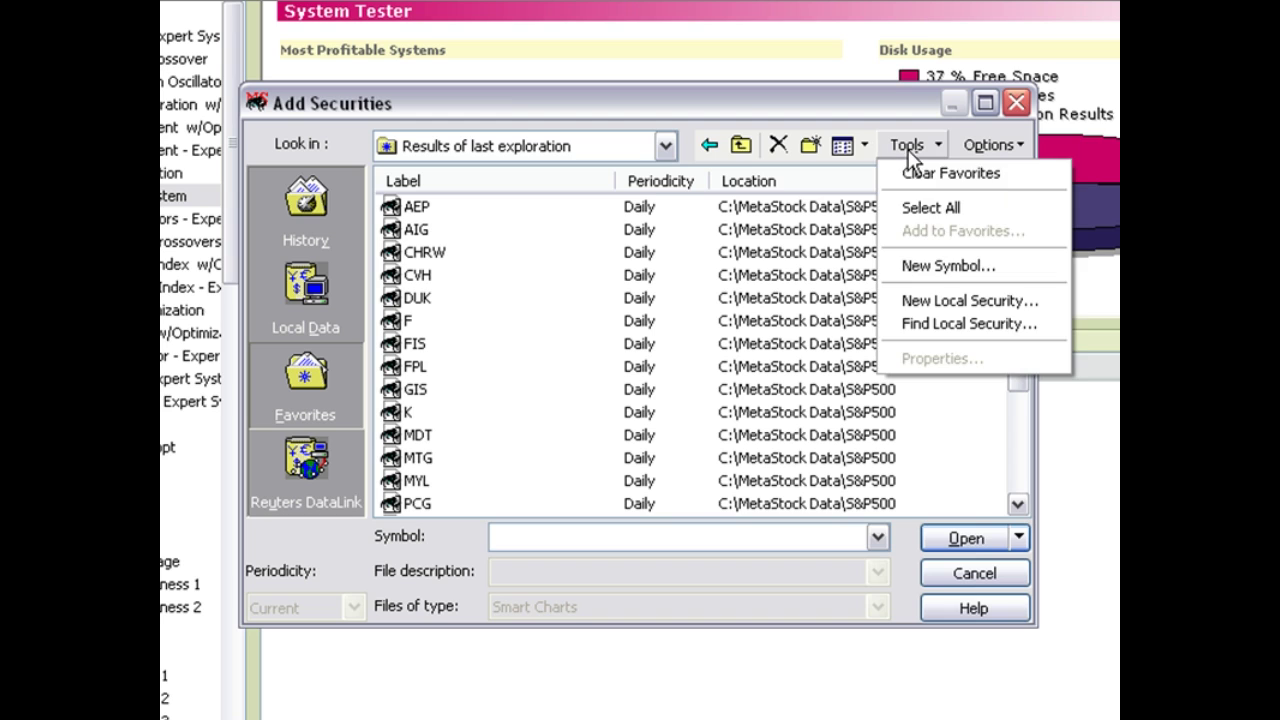
click(914, 205)
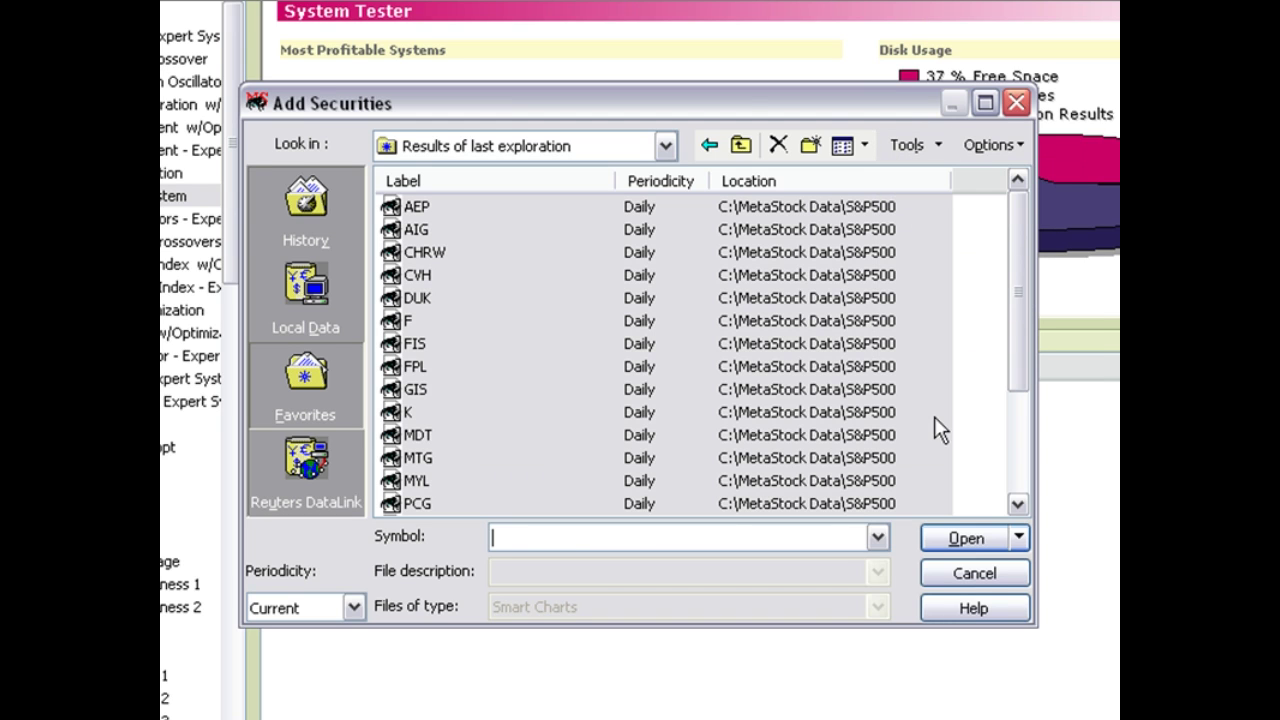
click(952, 538)
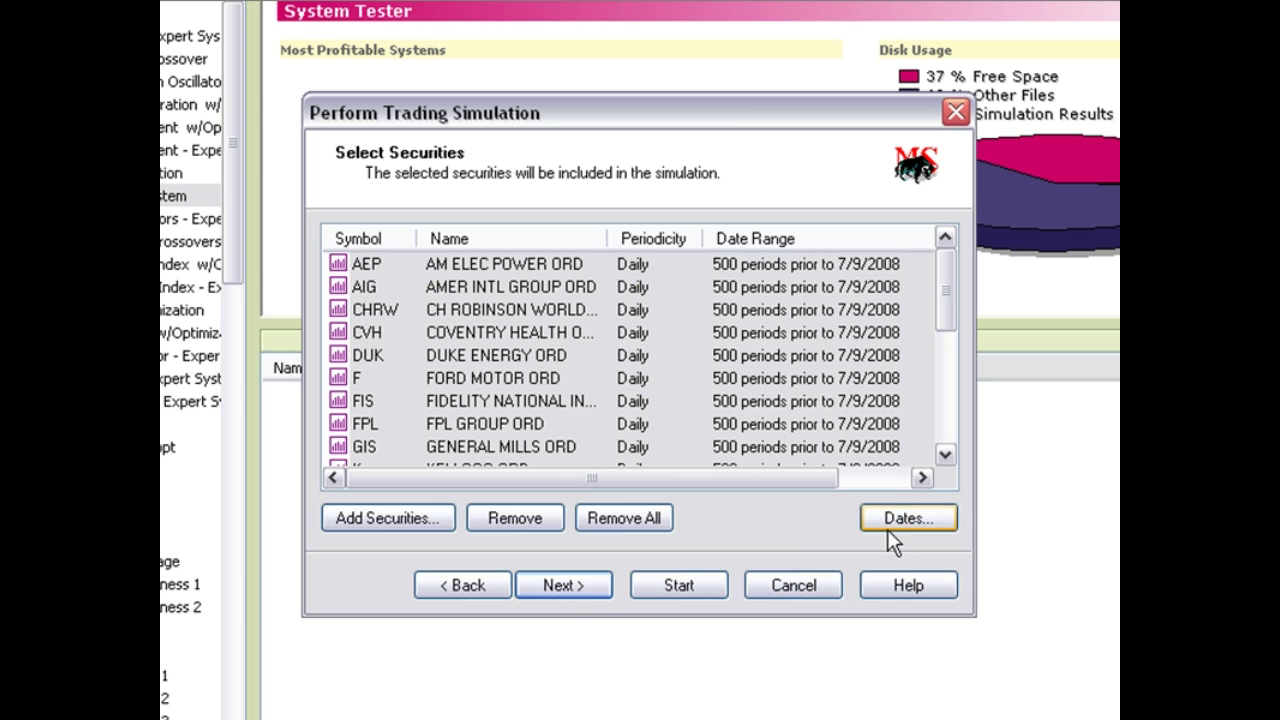
Change the default trade size from 20 to 50% of available equity.
click(585, 590)
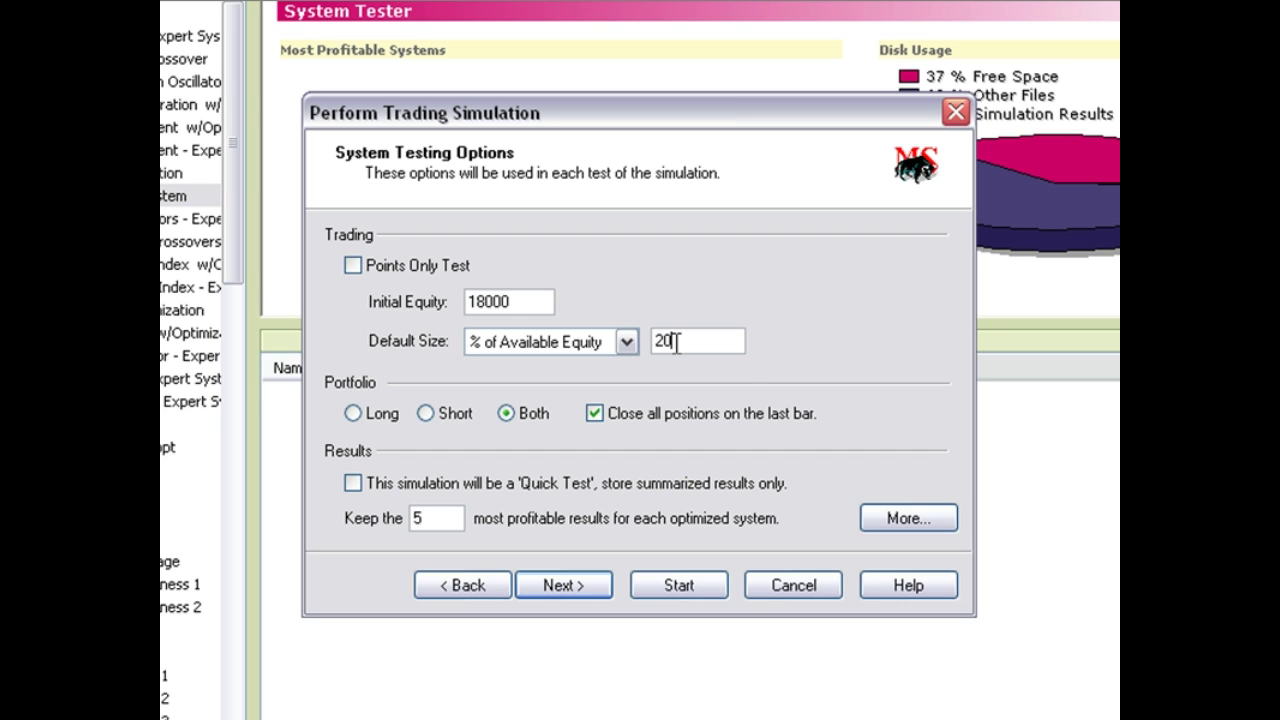
key(BackSpace)
key(BackSpace)
text(50)
click(882, 522)
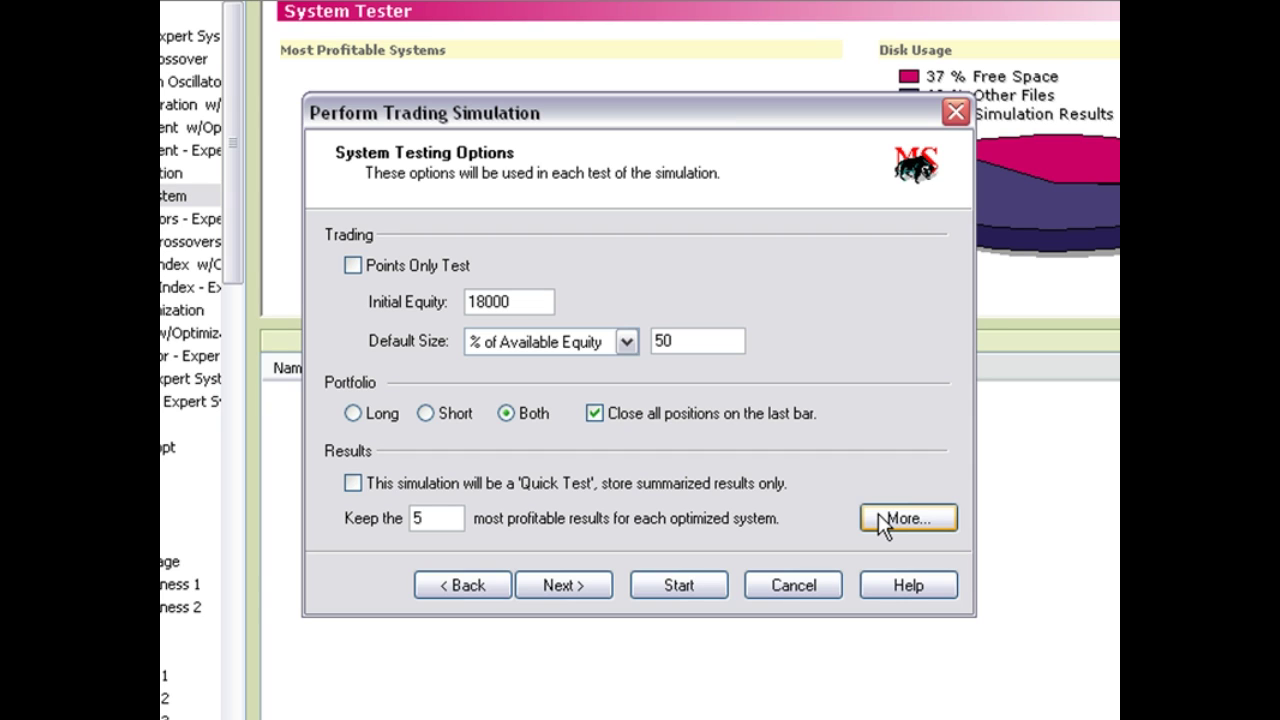
Raise the broker's entry and exit commissions from 10 to 12 points per transaction.
click(881, 521)
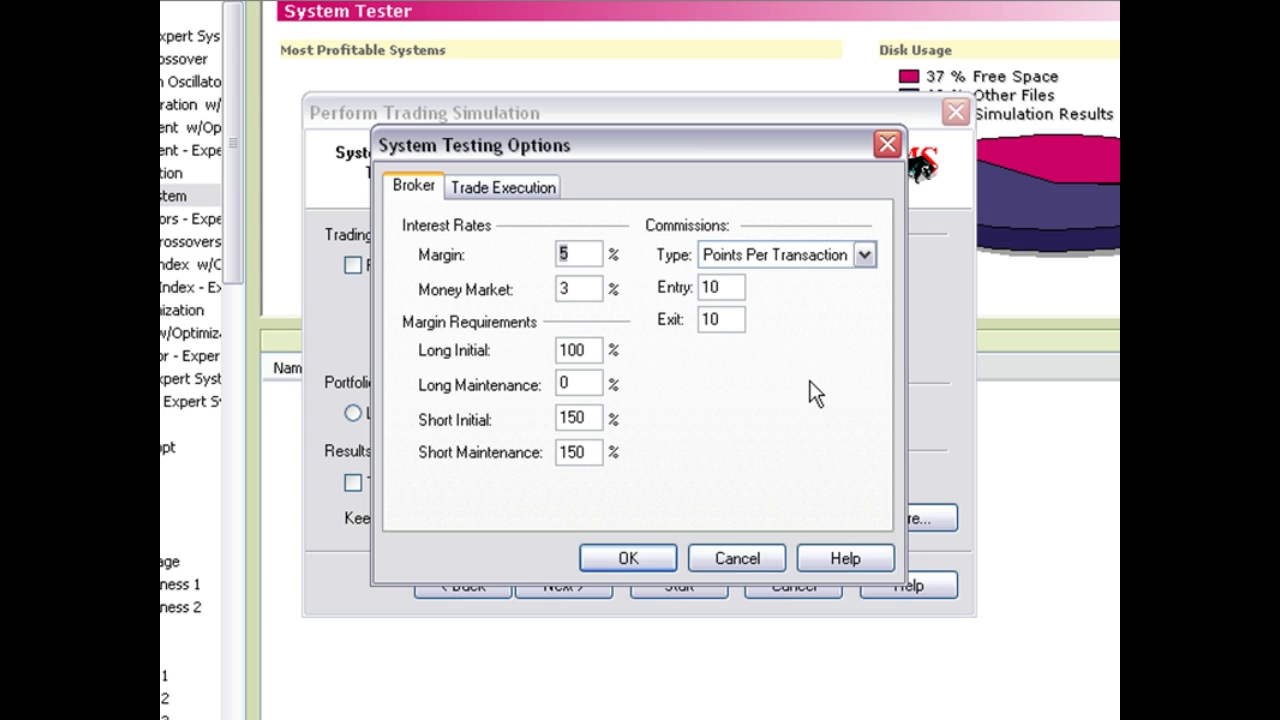
double_click(716, 287)
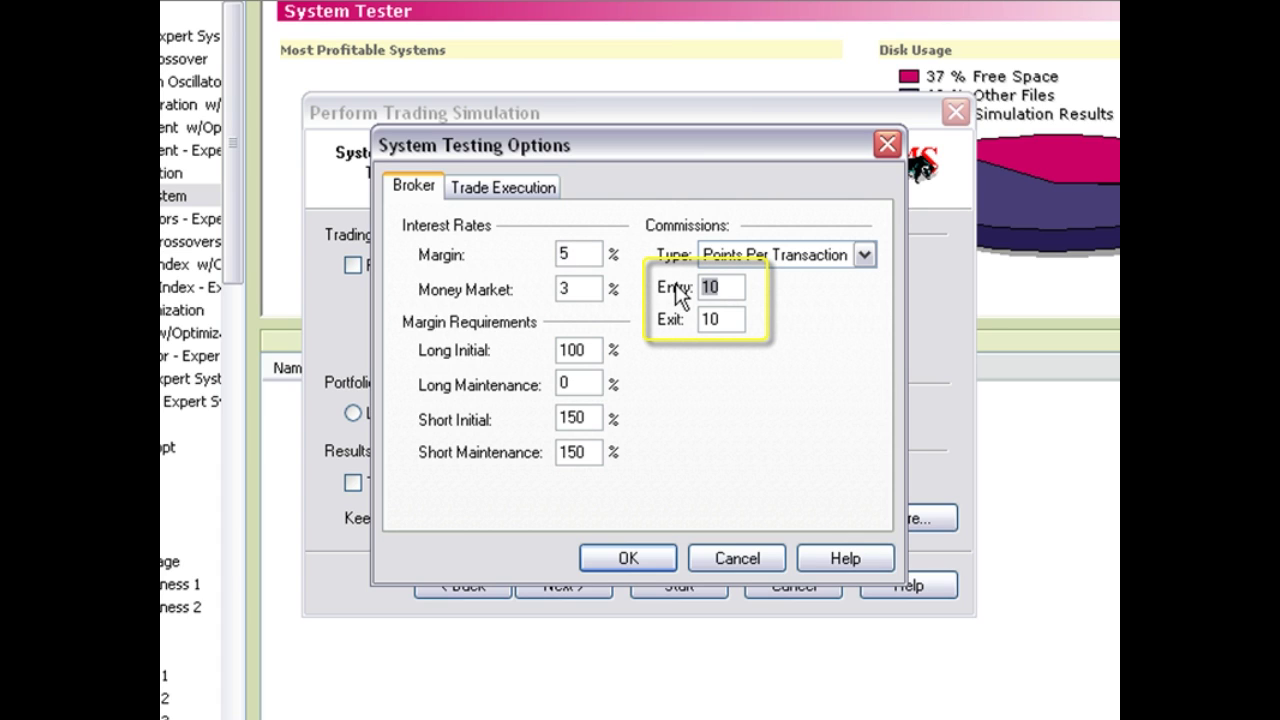
text(12)
double_click(722, 319)
text(12)
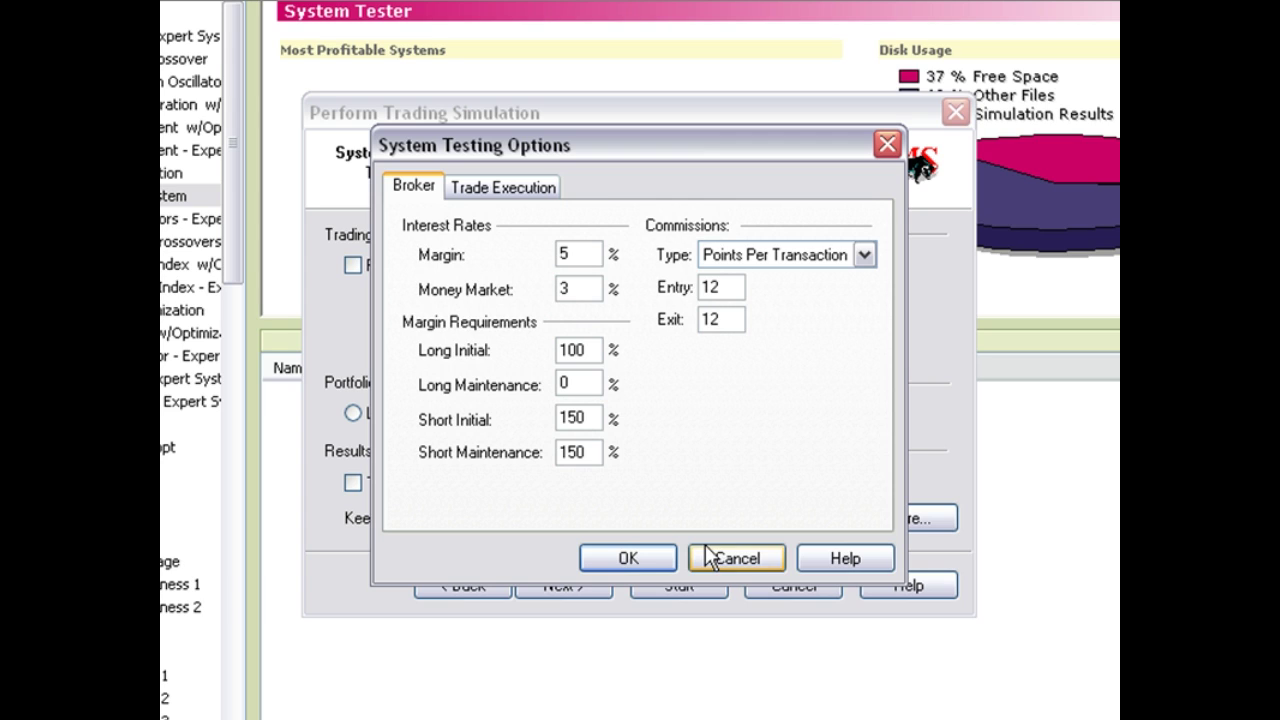
click(640, 560)
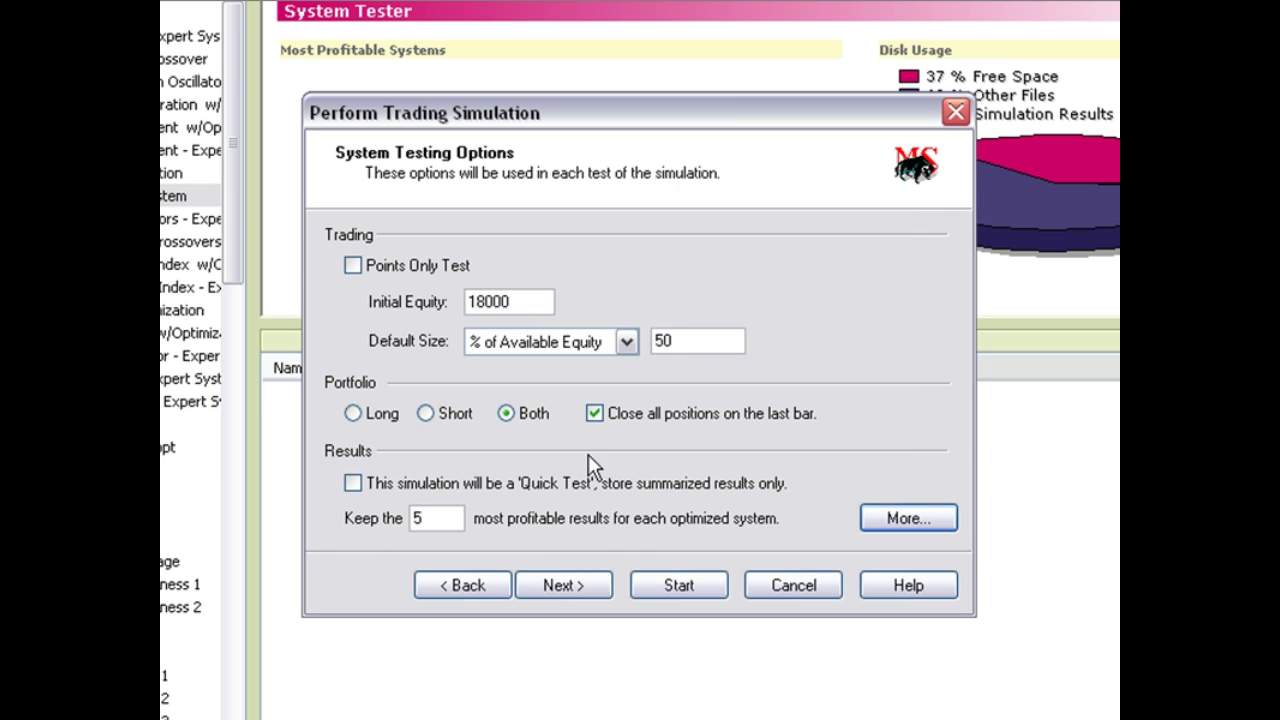
Name the simulation 'MACD TEST', run it across all 21 securities, and view results.
click(572, 582)
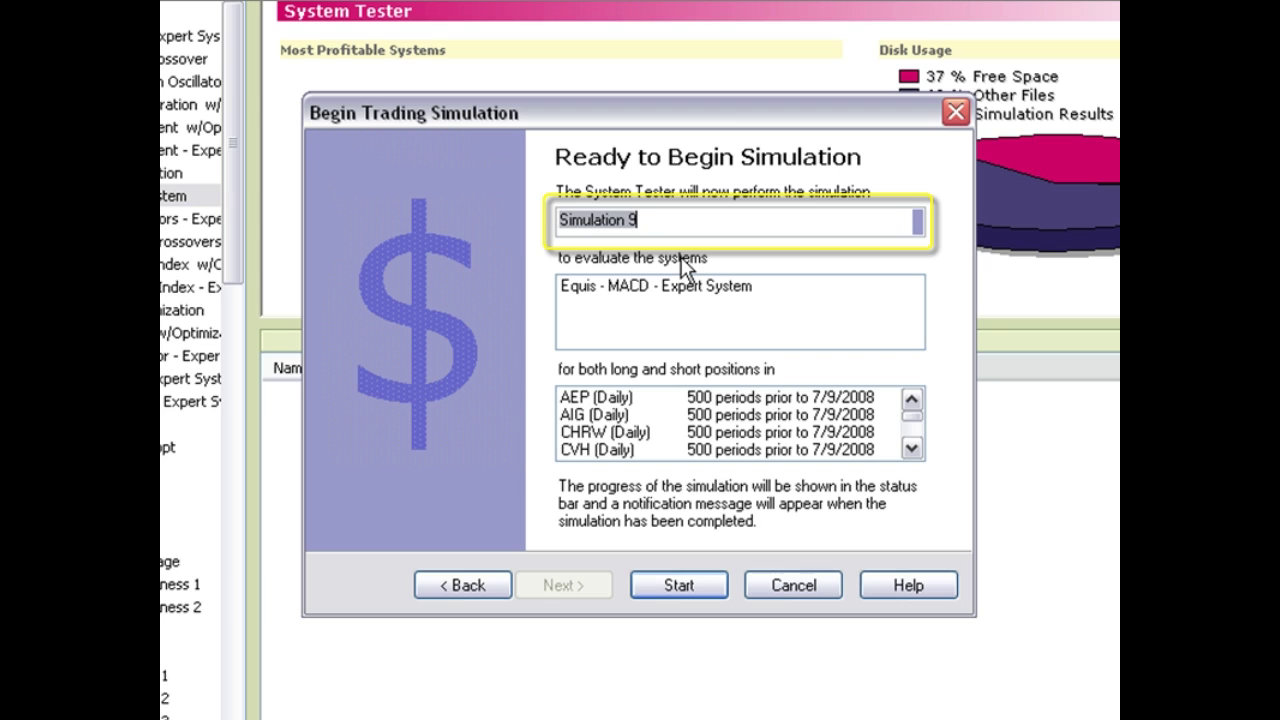
text(MACD TED)
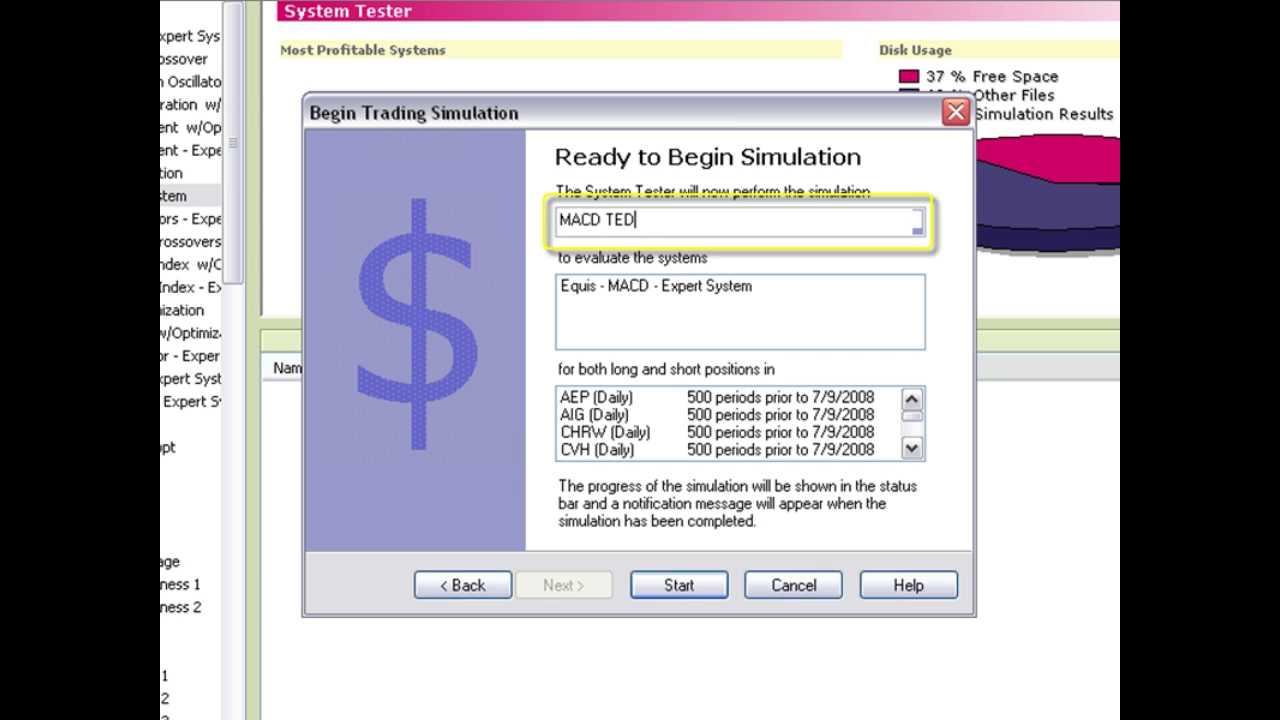
key(BackSpace)
text(ST)
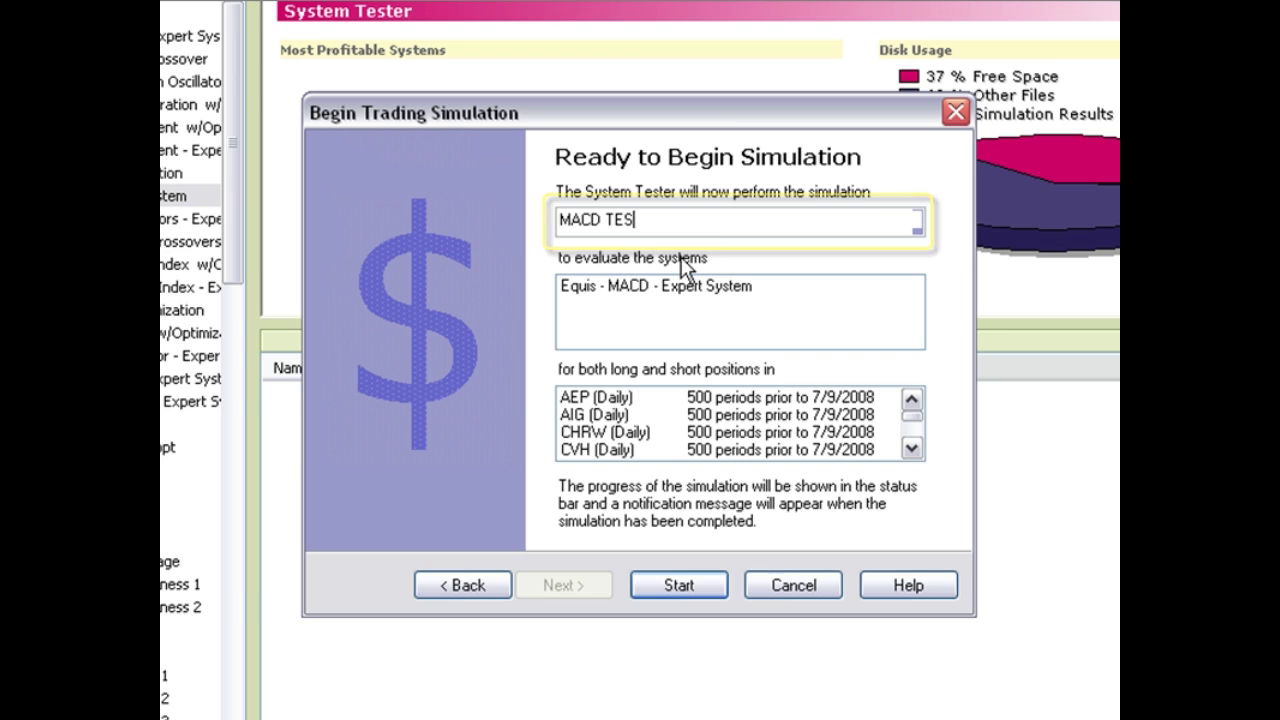
click(679, 585)
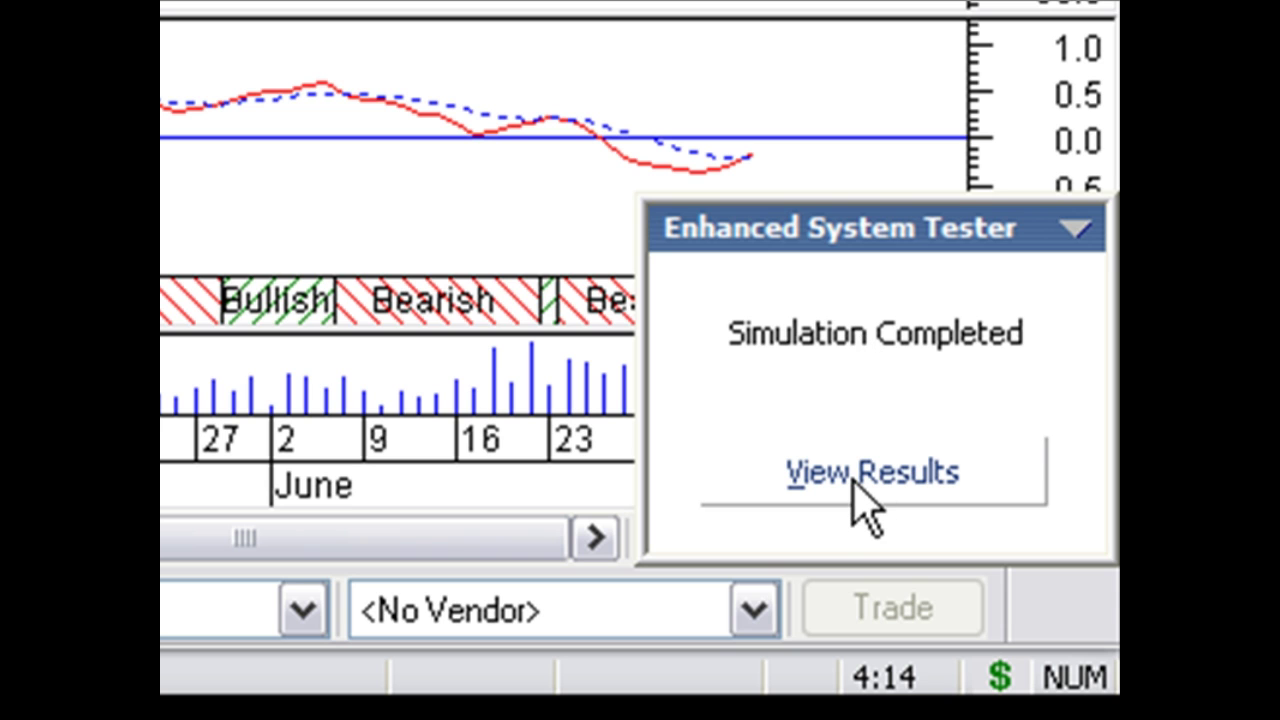
click(856, 501)
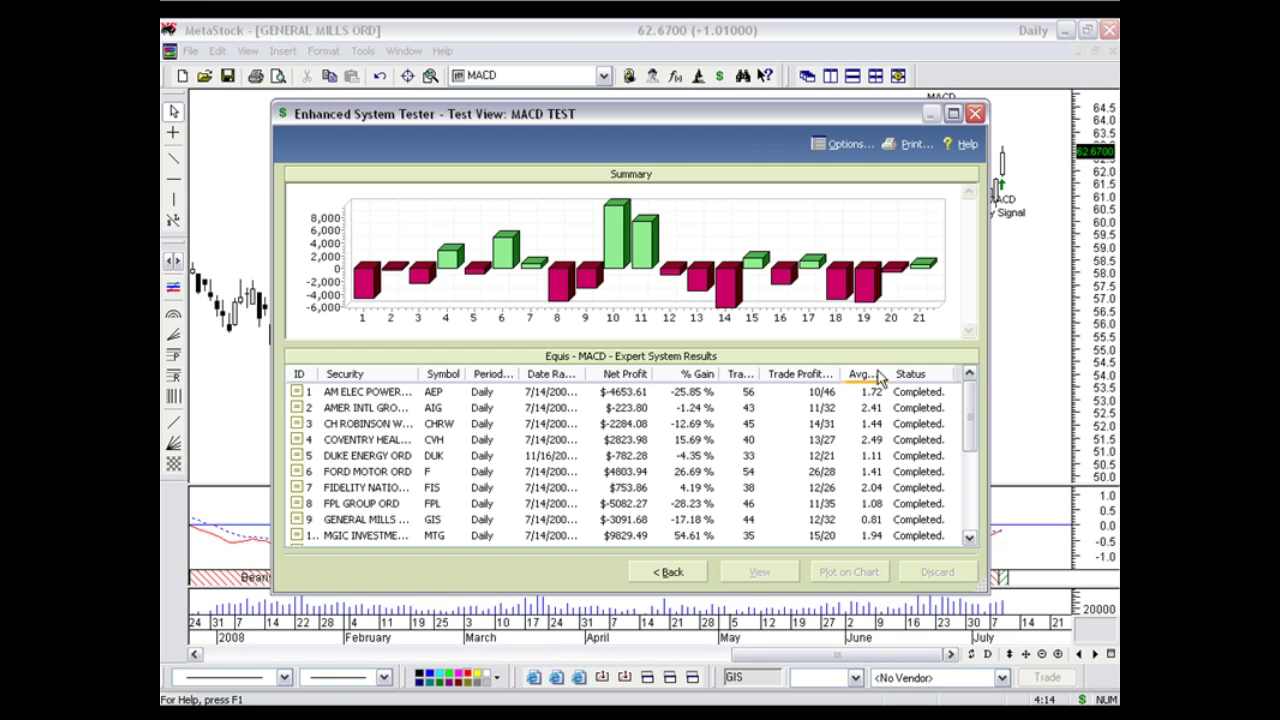
Maximize the Test View and sort securities by Net Profit, highest first.
click(953, 113)
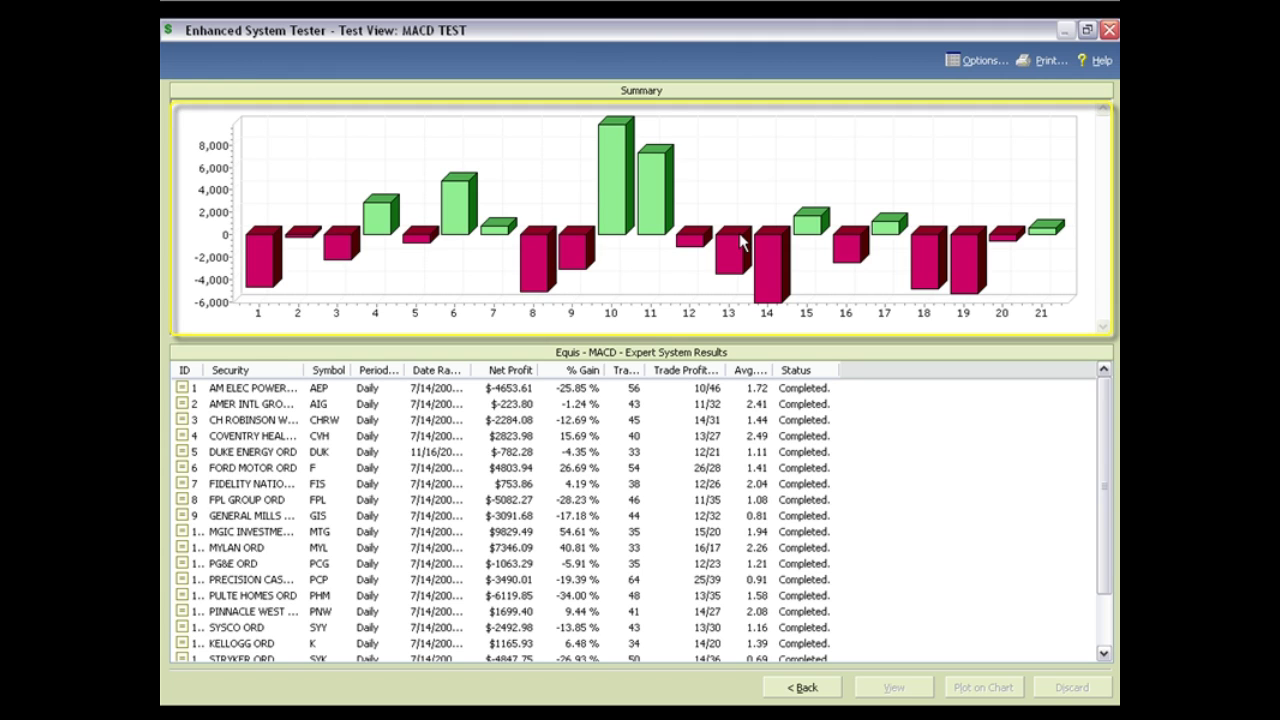
click(512, 371)
click(512, 371)
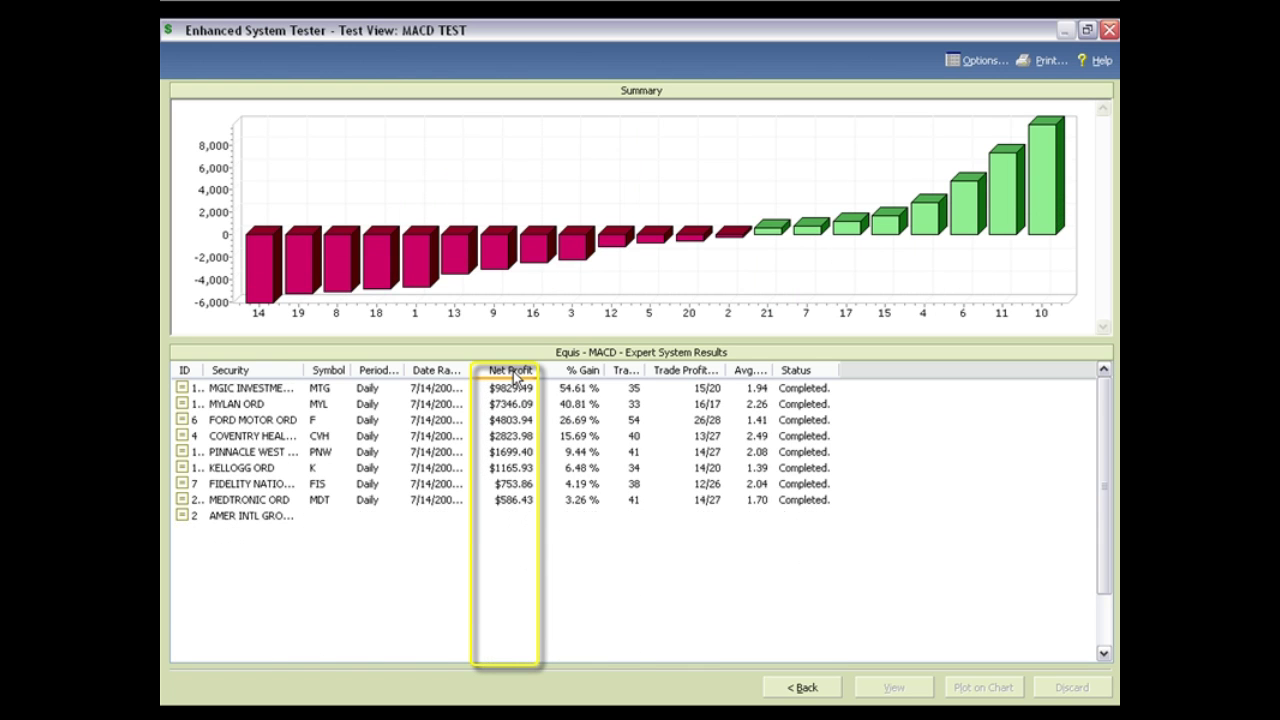
drag(545, 372, 557, 372)
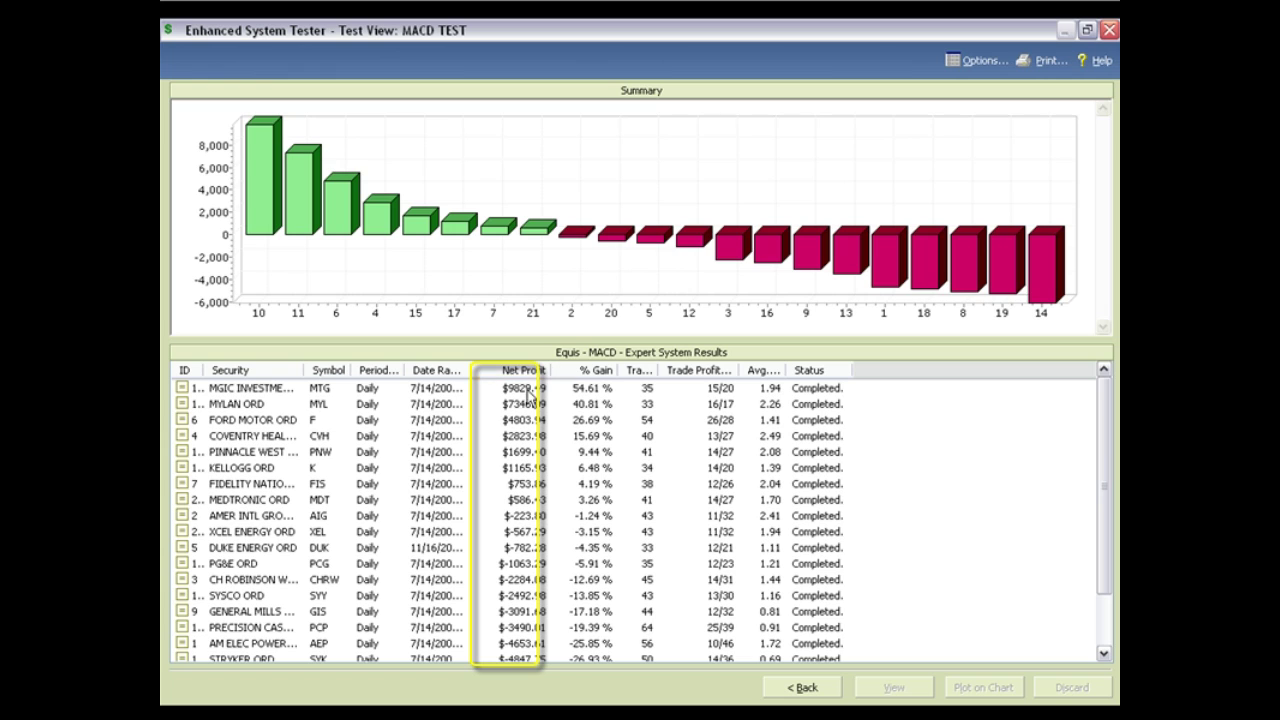
Pick out MTG and MYLAN ORD and widen the Trade Profit/Loss and Avg. Profit/Avg. Loss columns.
click(300, 389)
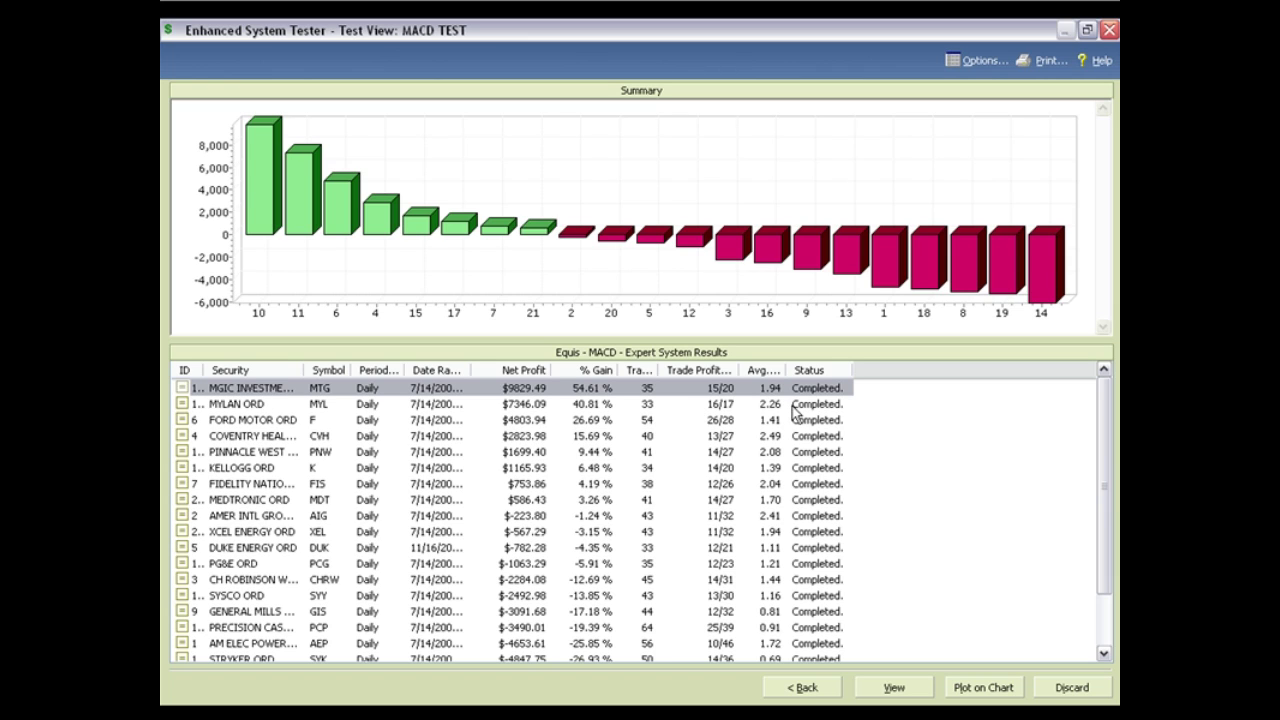
click(226, 406)
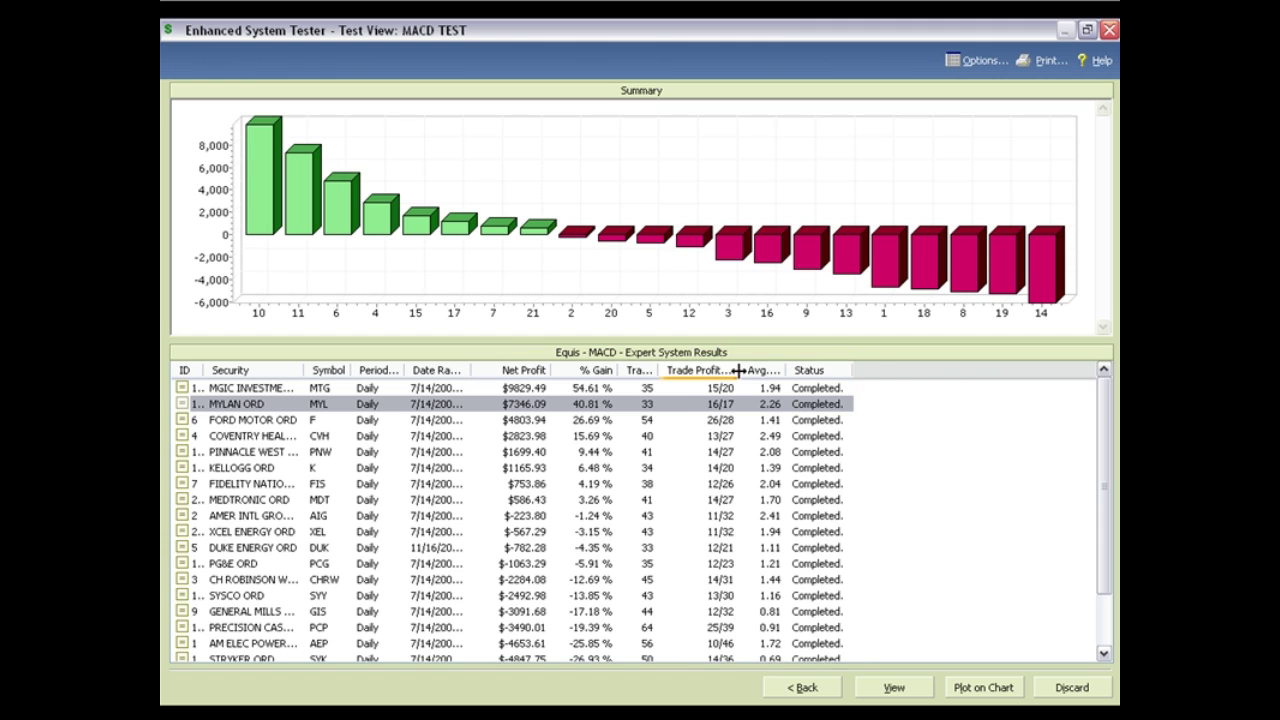
drag(742, 371, 769, 371)
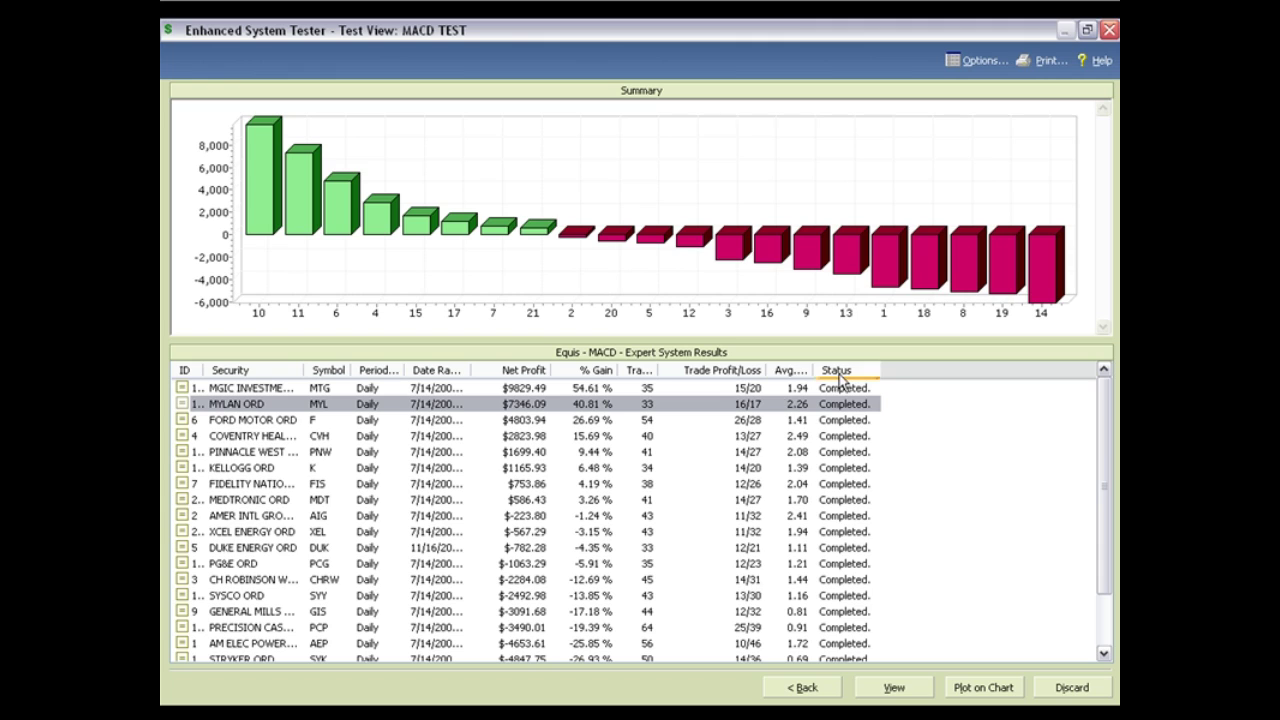
drag(814, 371, 865, 371)
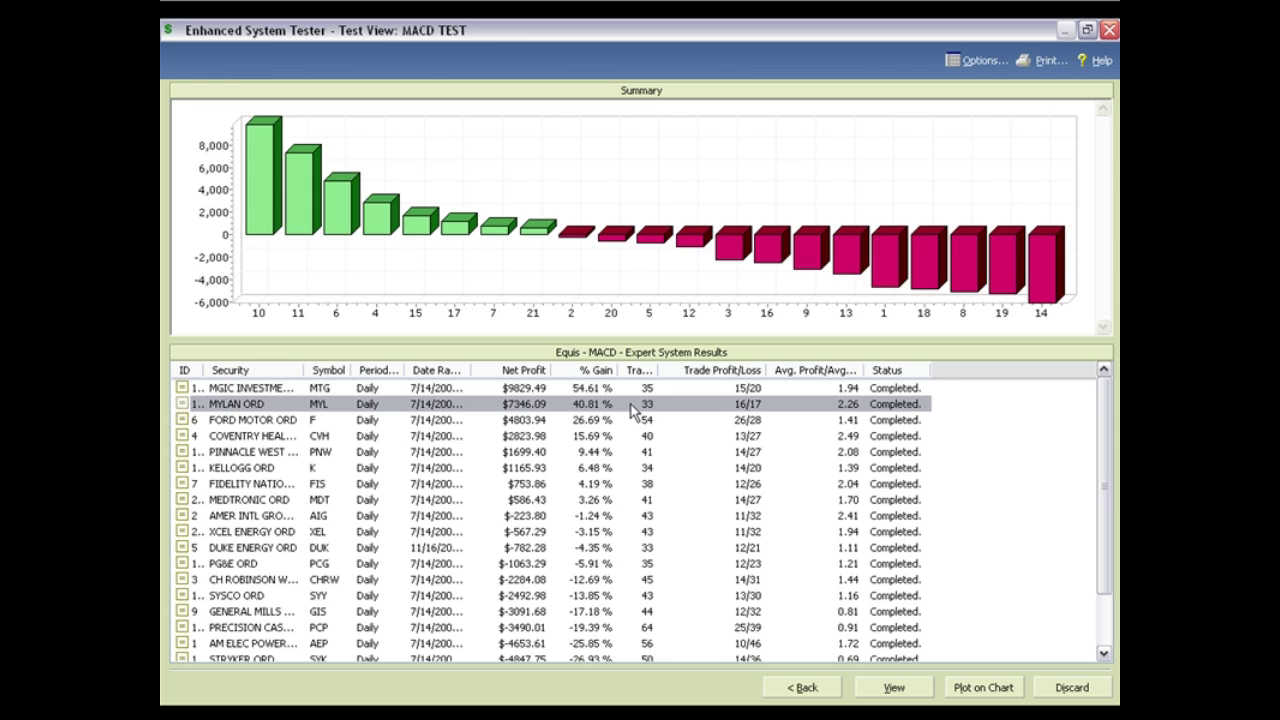
Open MYLAN ORD's result details and highlight Highest Profit, Average Profit 715.79 and Average Loss -316.63.
double_click(507, 410)
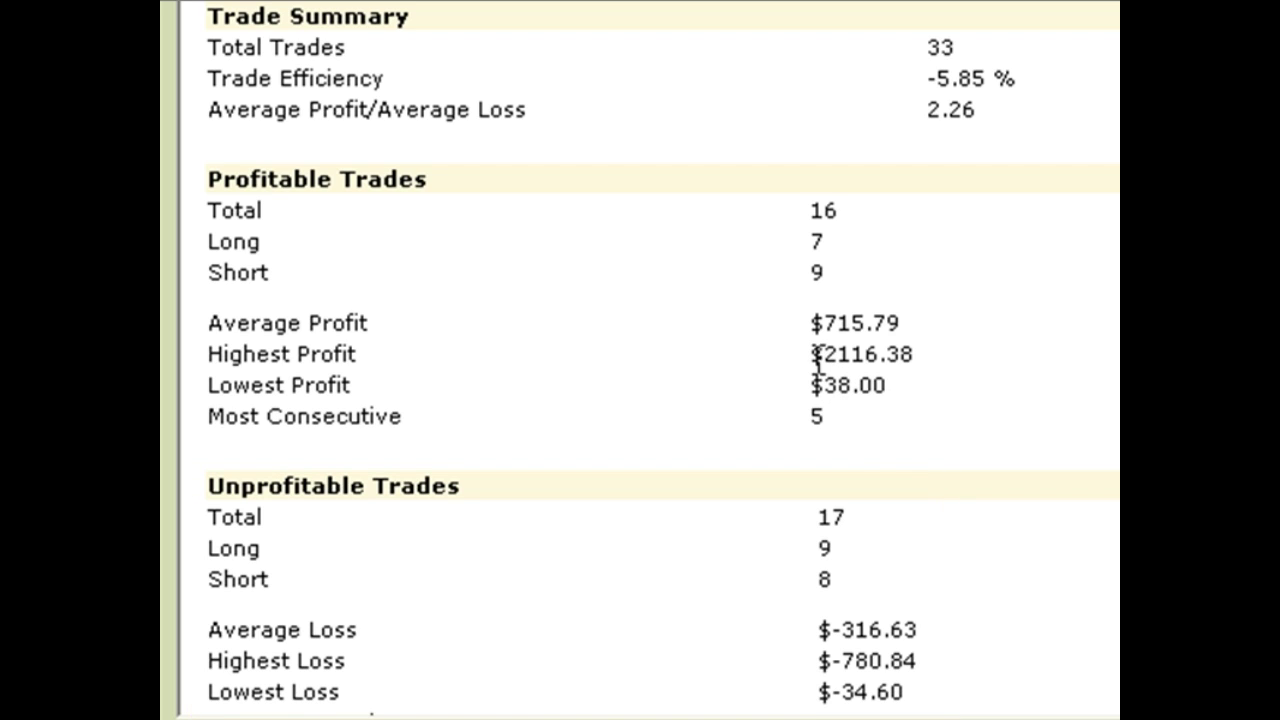
drag(818, 348, 903, 327)
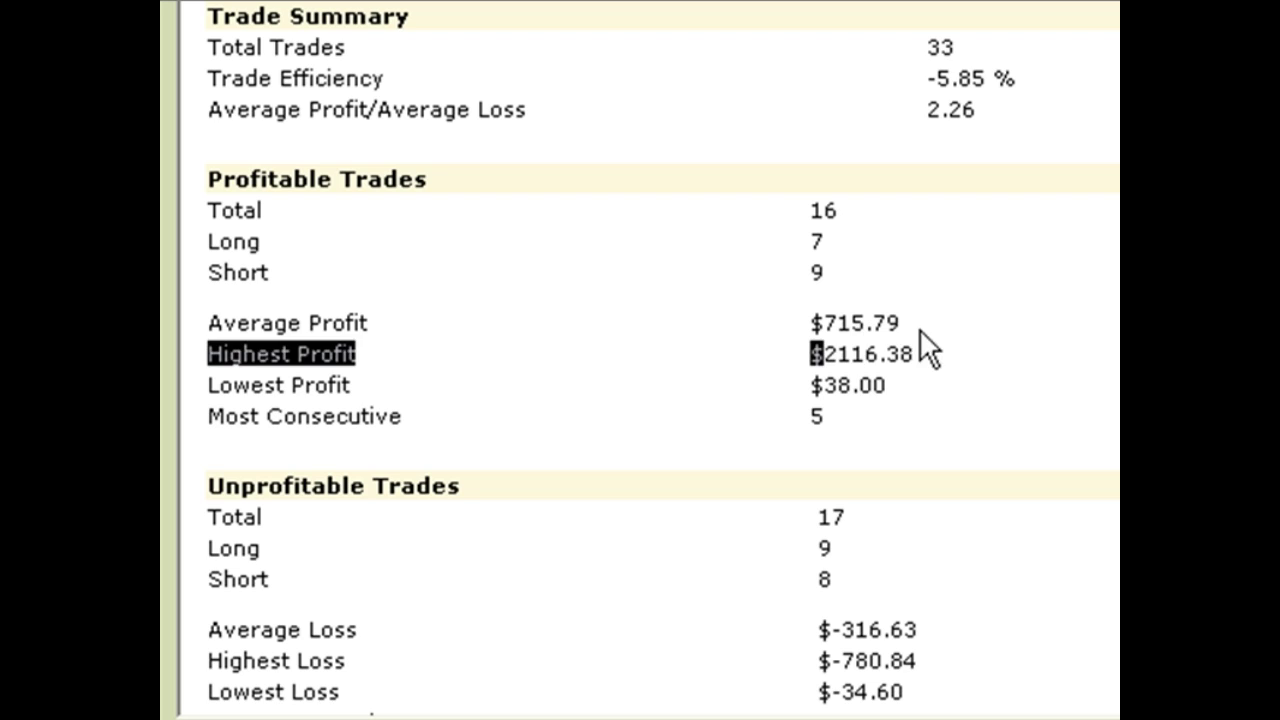
drag(824, 322, 903, 322)
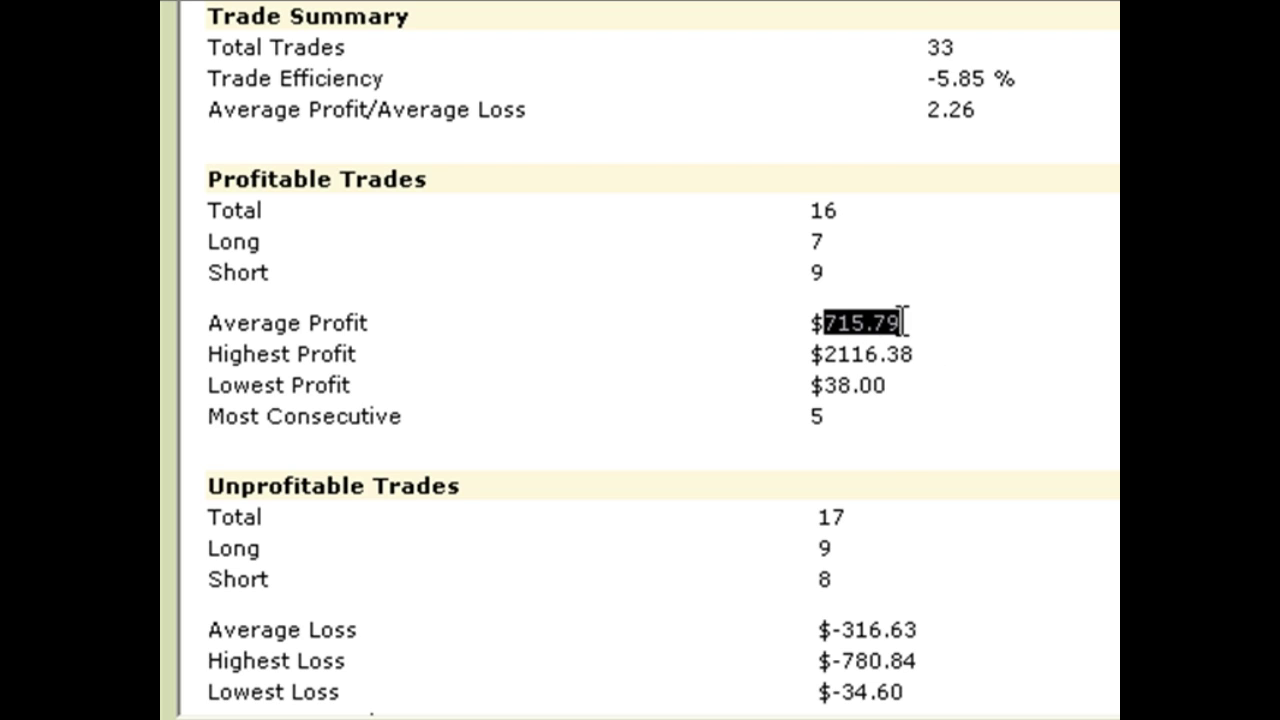
drag(925, 616, 823, 614)
click(822, 622)
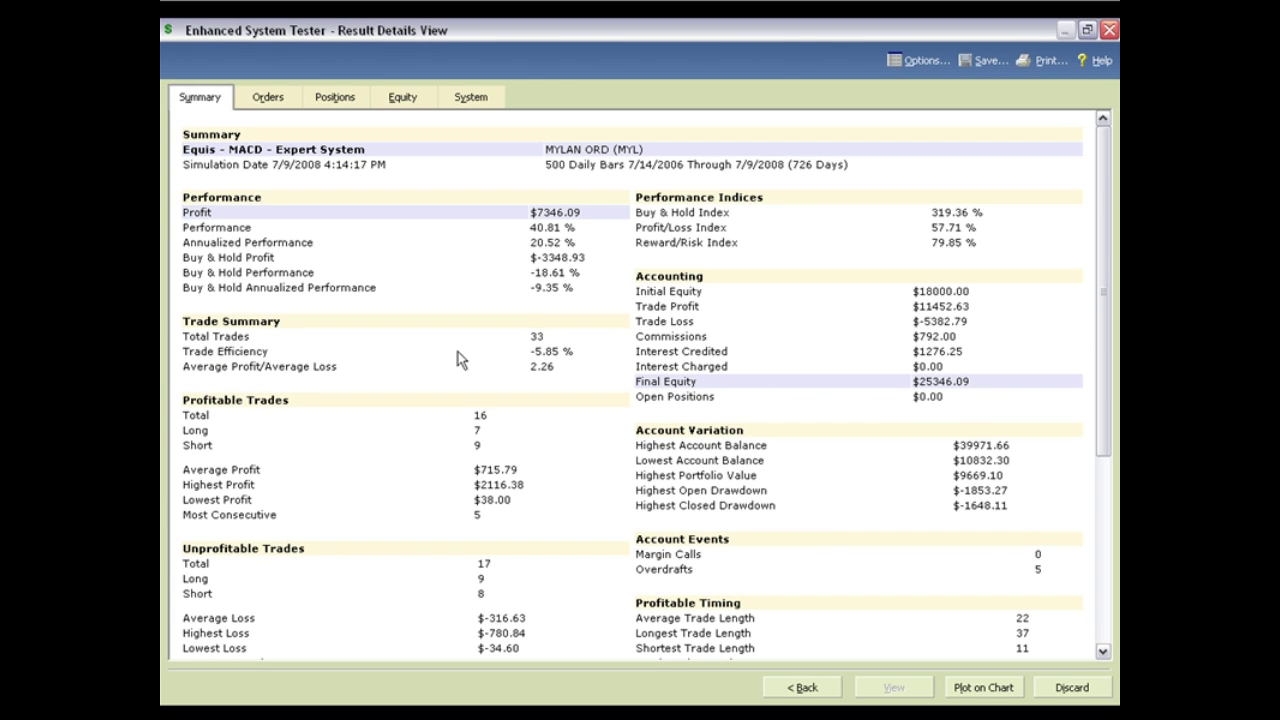
click(405, 100)
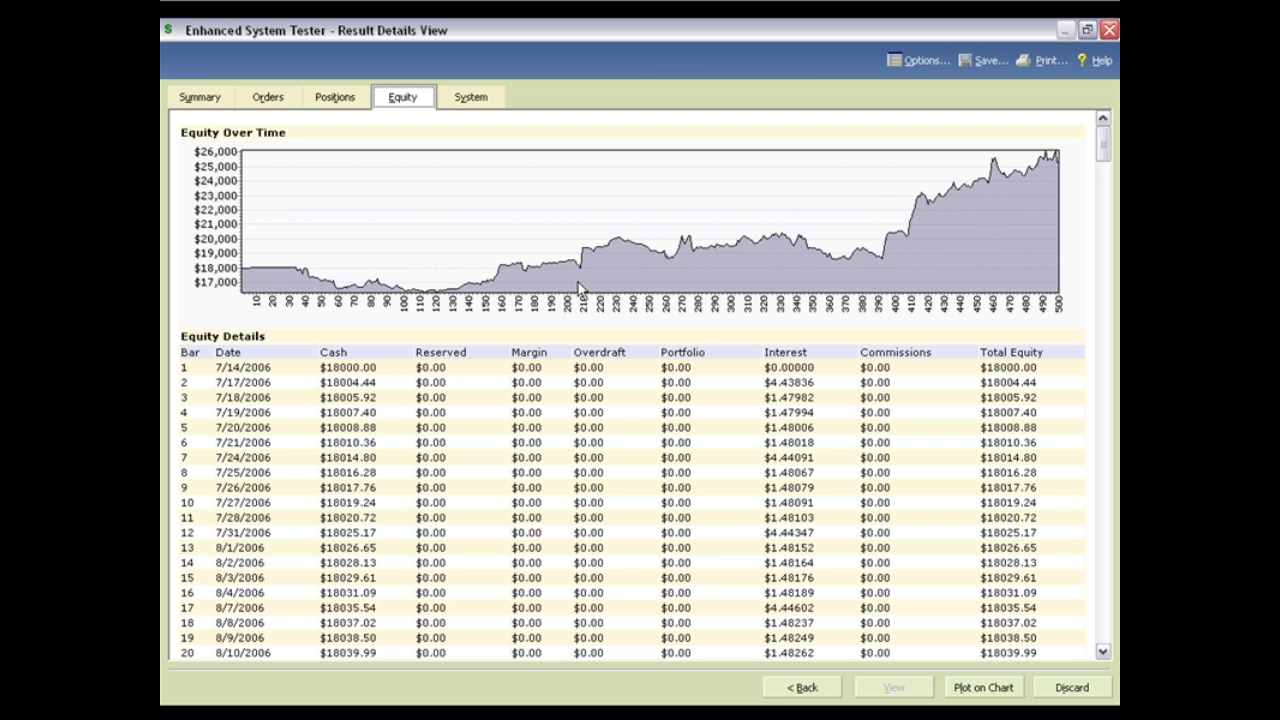
click(202, 98)
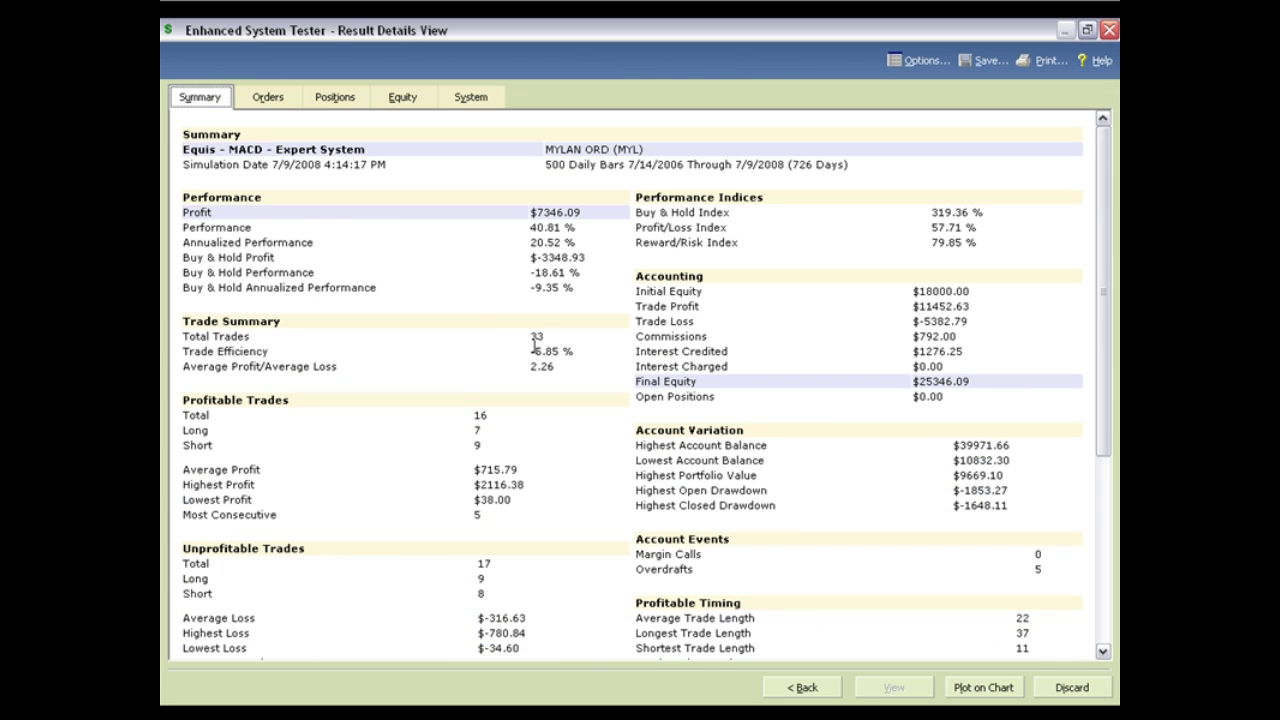
click(801, 688)
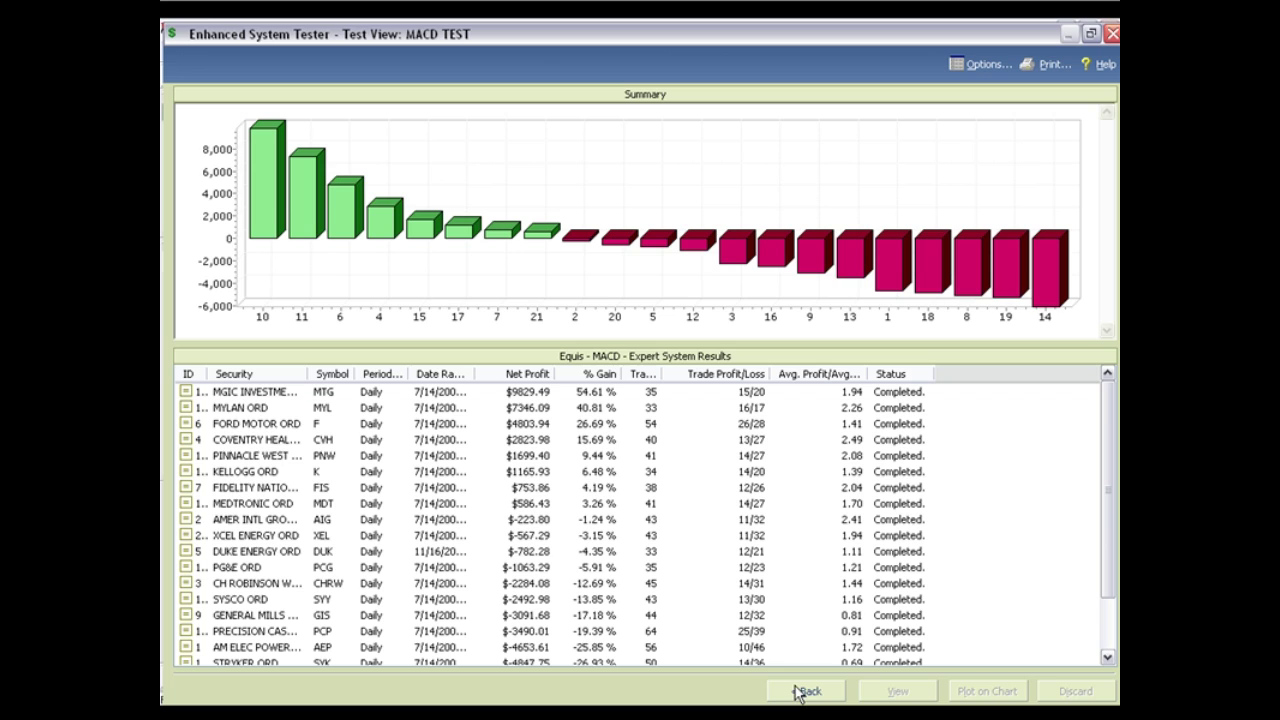
Close the System Tester and open the MYLAN ORD chart by entering 'myl' as the file name.
click(265, 410)
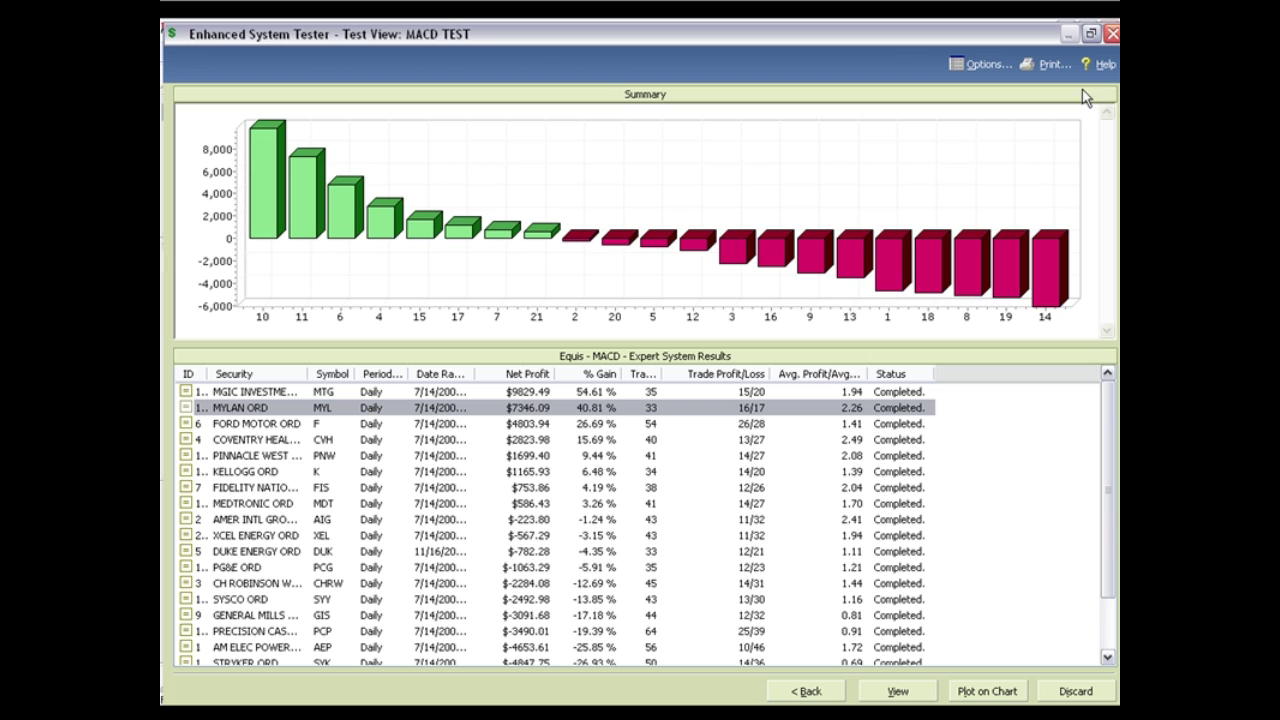
click(1110, 35)
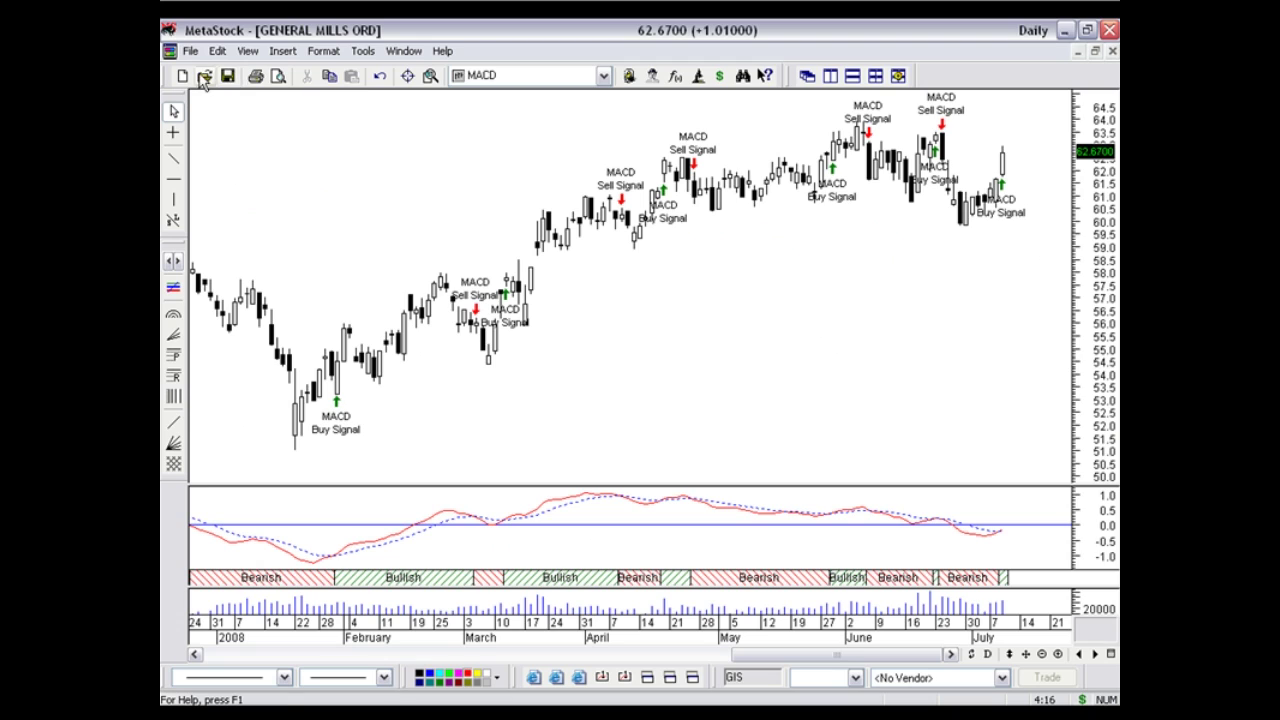
click(204, 77)
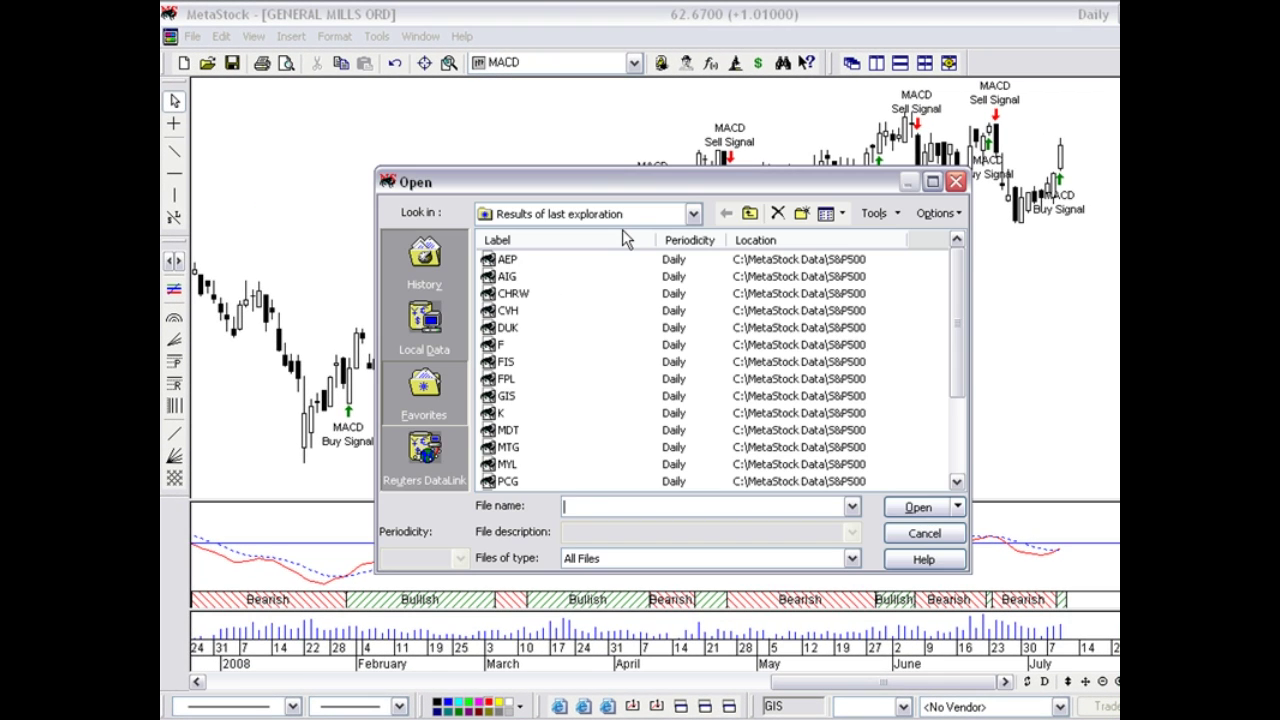
text(myl)
key(Return)
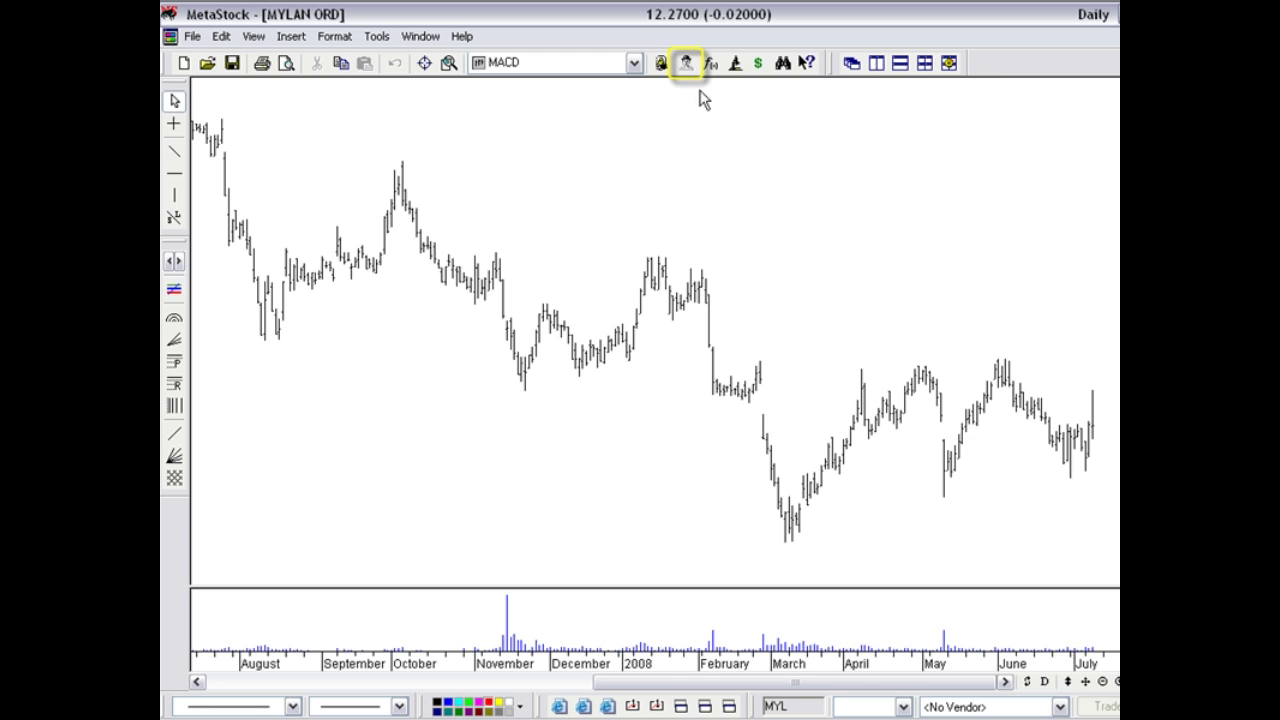
Attach the Equis - MACD expert to the MYLAN ORD chart and dismiss the buy signal alert.
click(687, 63)
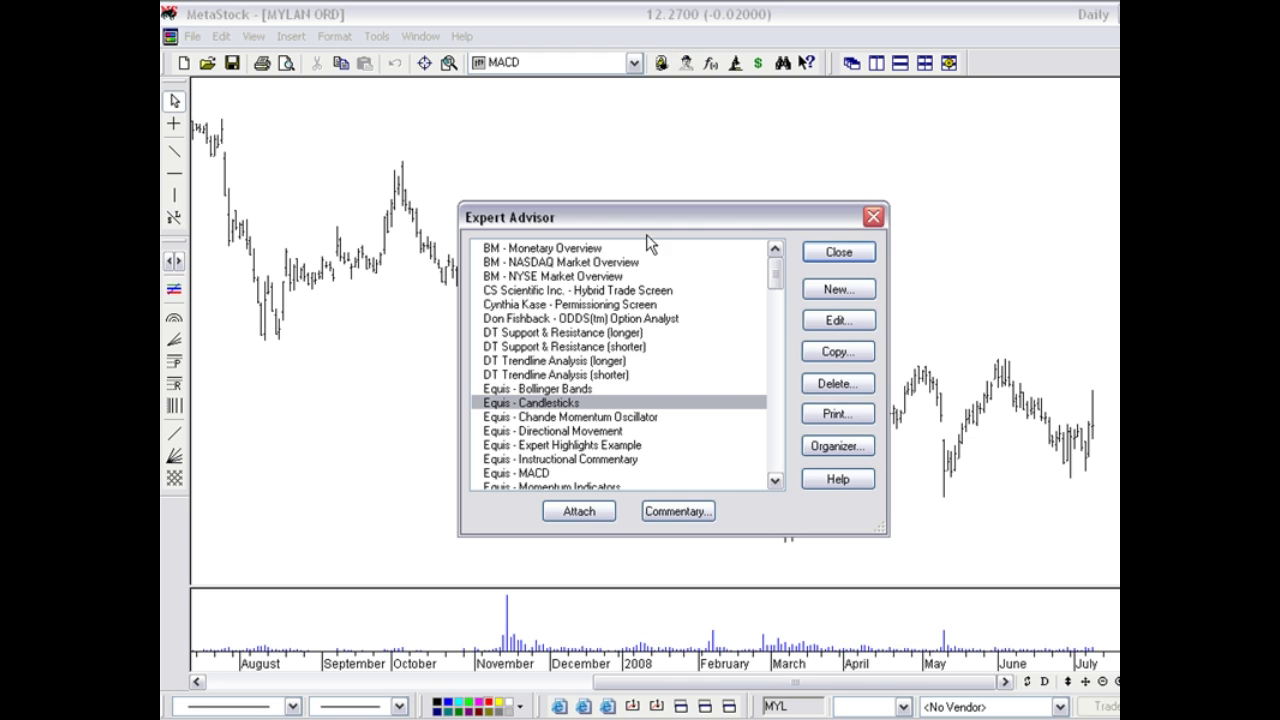
click(545, 473)
click(565, 513)
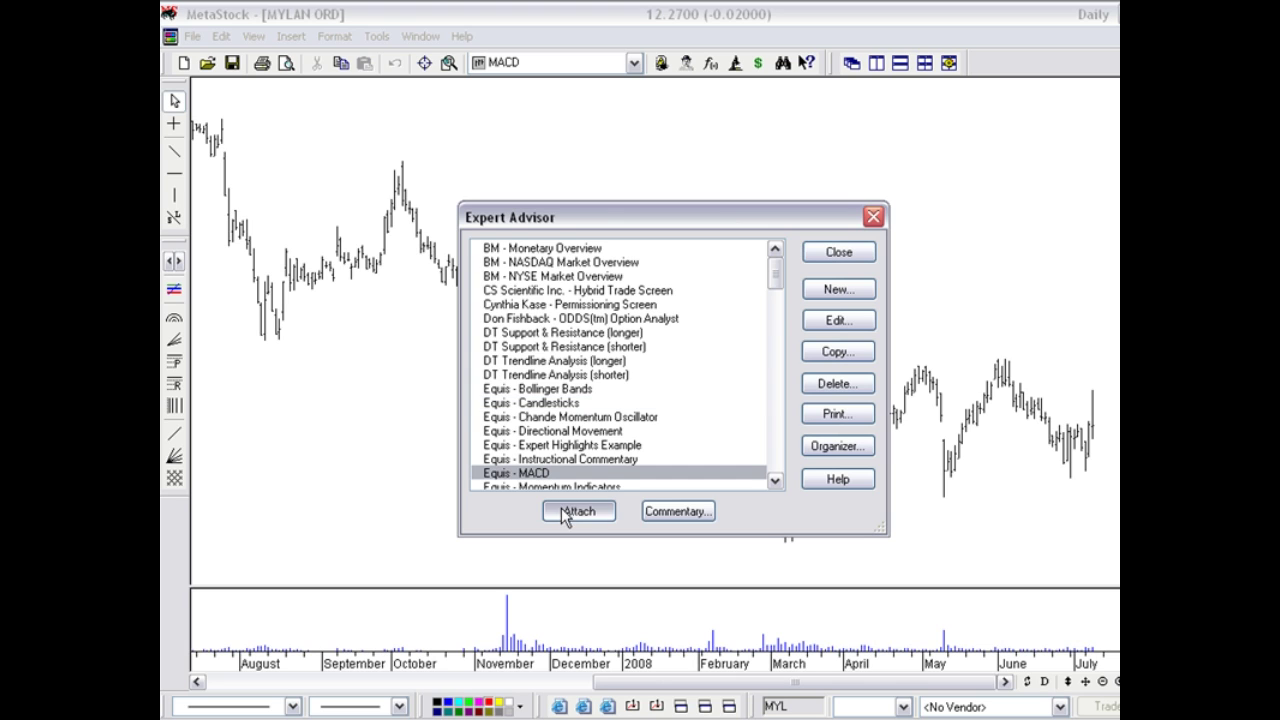
click(836, 254)
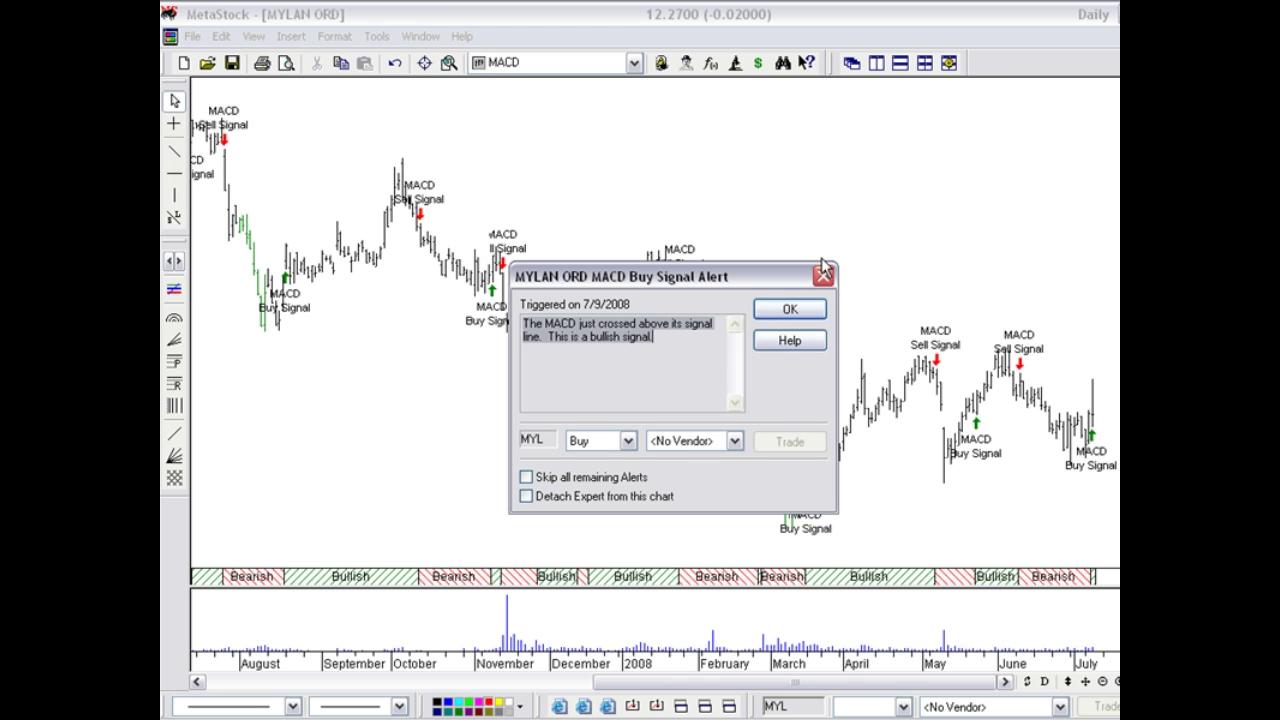
click(815, 309)
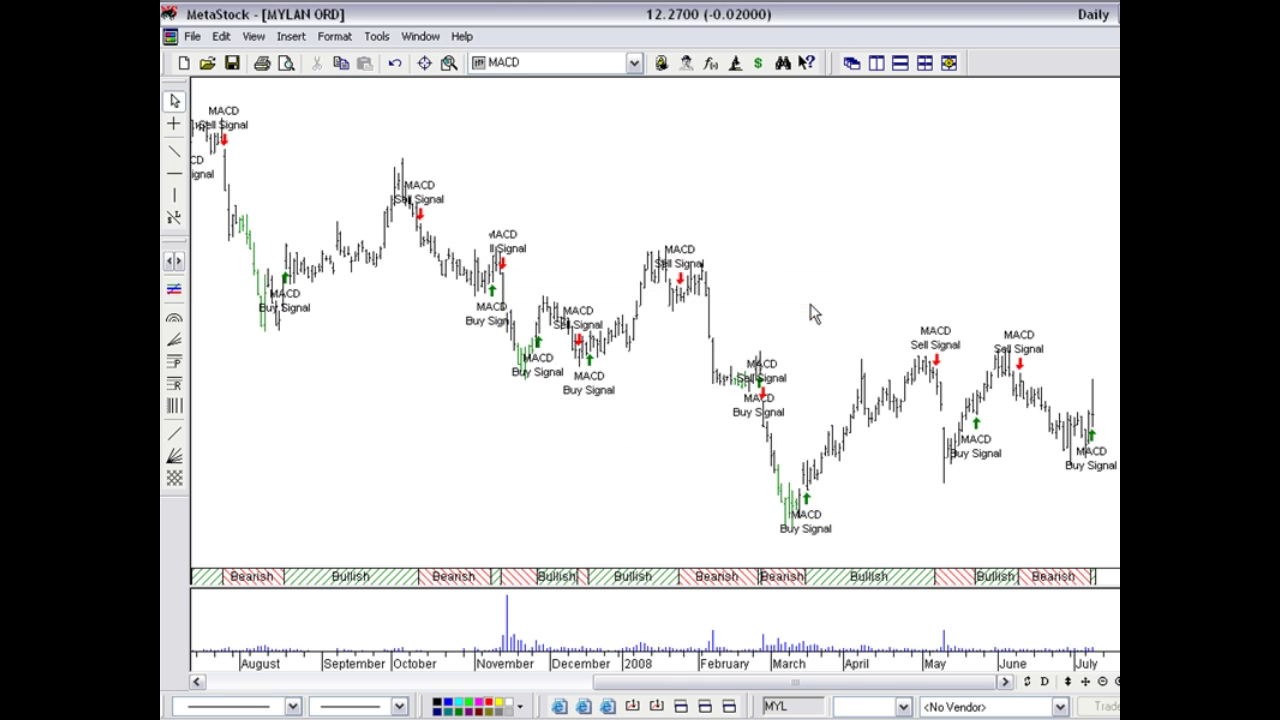